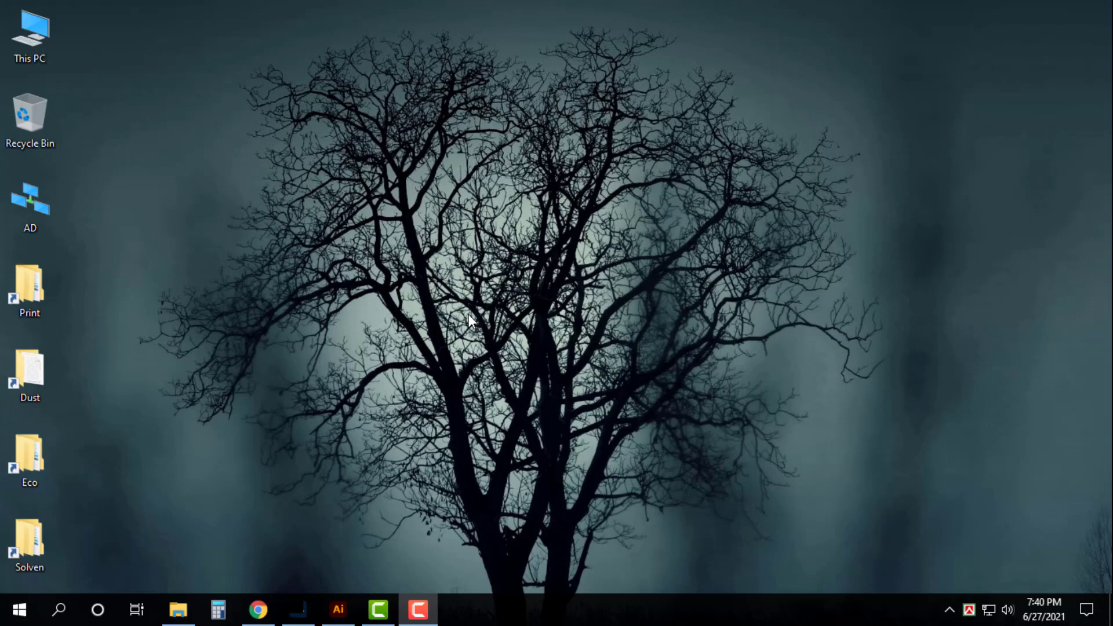
# Step: Draw one vertical line down the middle of the artboard with the Pen tool
pyautogui.click(338, 609)
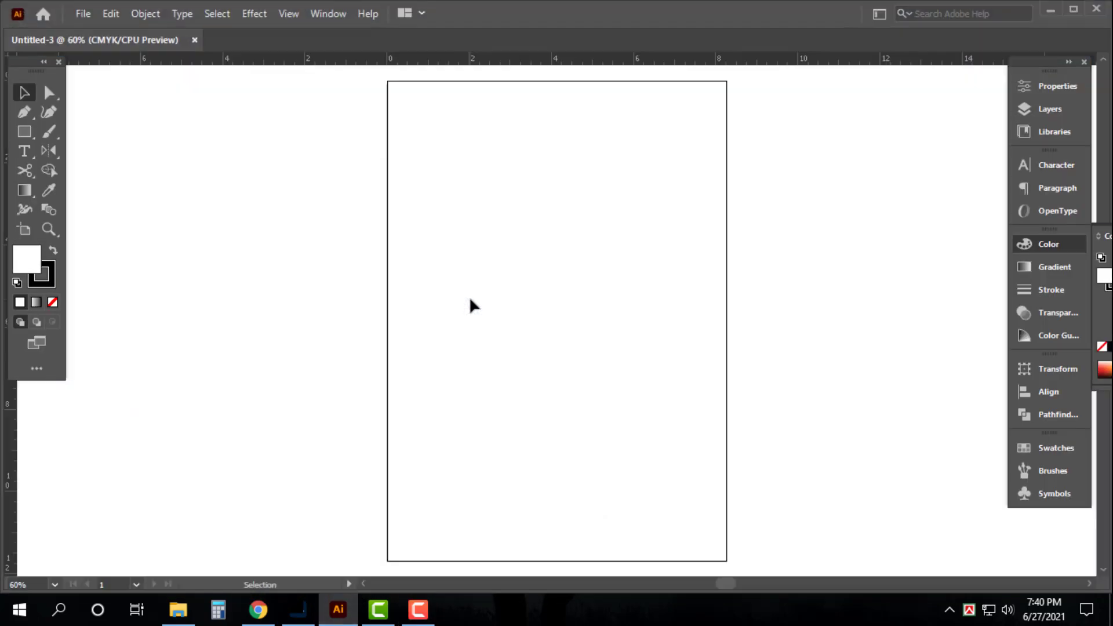
pyautogui.click(26, 113)
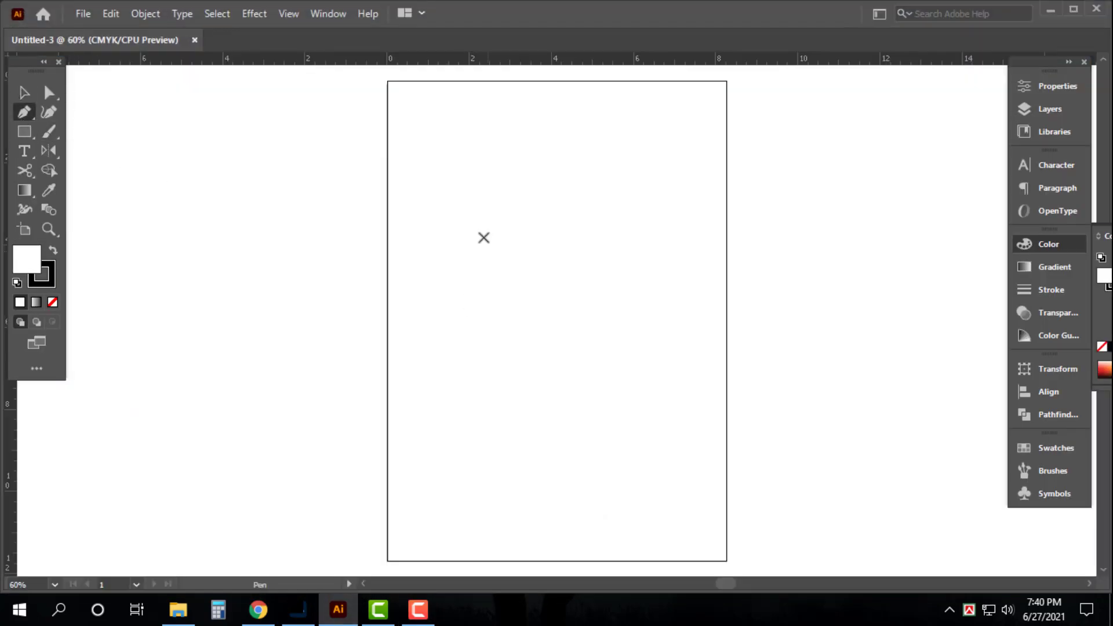
pyautogui.click(443, 200)
pyautogui.click(443, 526)
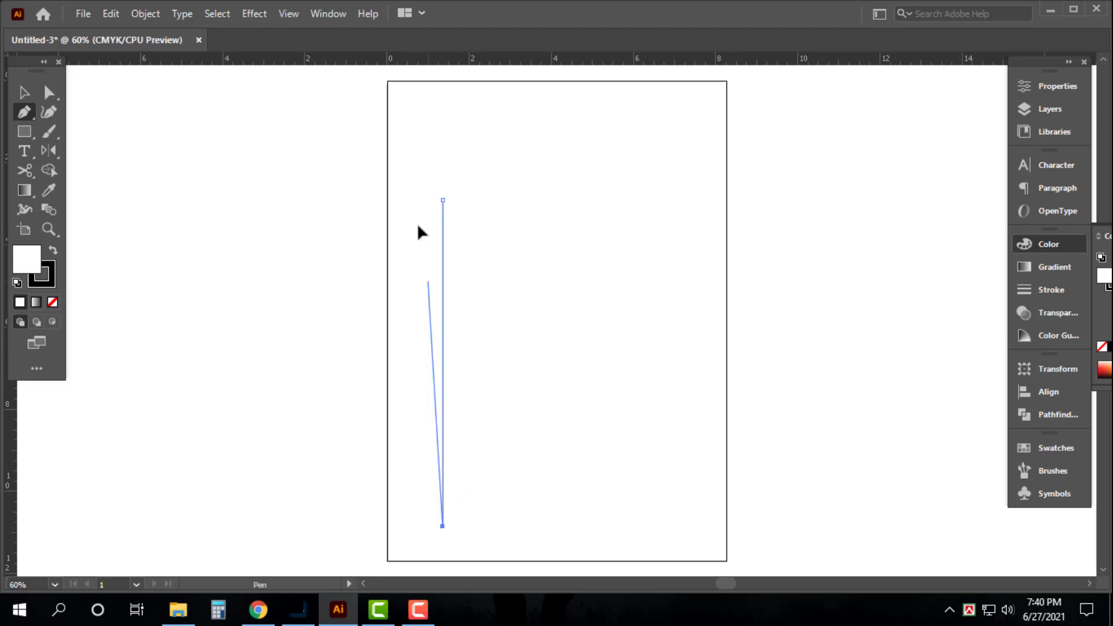
pyautogui.press('v')
# Step: Duplicate the line into a row of evenly spaced copies, then select all and nudge them left
pyautogui.moveTo(442, 223)
pyautogui.mouseDown()
pyautogui.moveTo(422, 186)
pyautogui.moveTo(447, 186)
pyautogui.moveTo(452, 223)
pyautogui.moveTo(426, 184)
pyautogui.moveTo(453, 193)
pyautogui.mouseUp()
pyautogui.hotkey('ctrl', 'd')
pyautogui.hotkey('ctrl', 'd')
pyautogui.hotkey('ctrl', 'd')
pyautogui.hotkey('ctrl', 'd')
pyautogui.hotkey('ctrl', 'd')
pyautogui.hotkey('ctrl', 'd')
pyautogui.hotkey('ctrl', 'd')
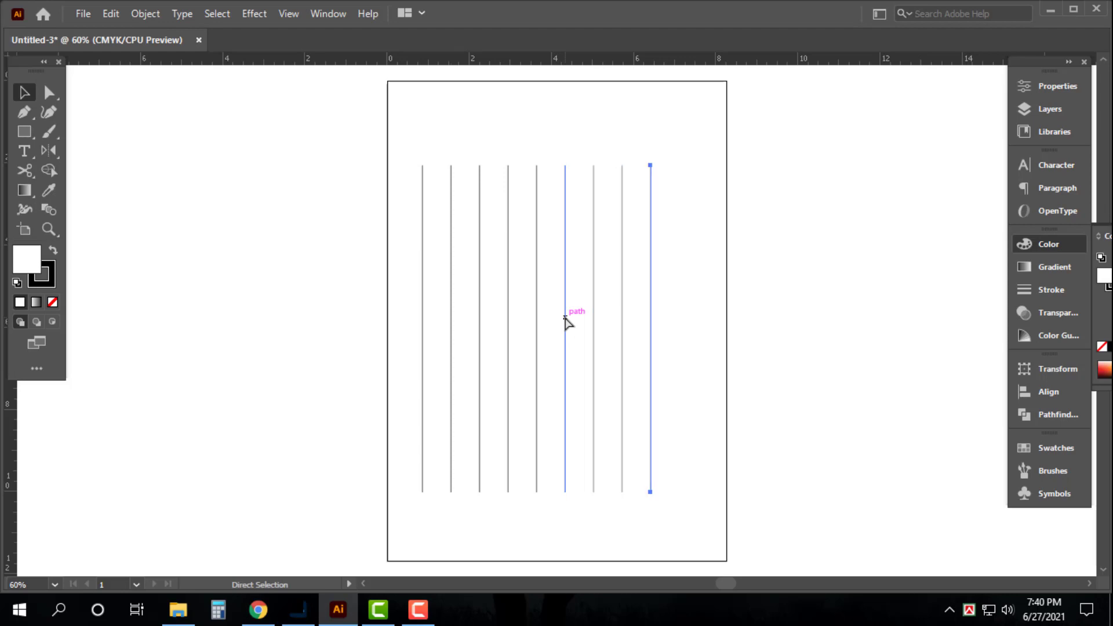
pyautogui.hotkey('ctrl', 'd')
pyautogui.hotkey('ctrl', 'd')
pyautogui.hotkey('ctrl', 'a')
pyautogui.press('Left')
pyautogui.press('Left')
pyautogui.press('Left')
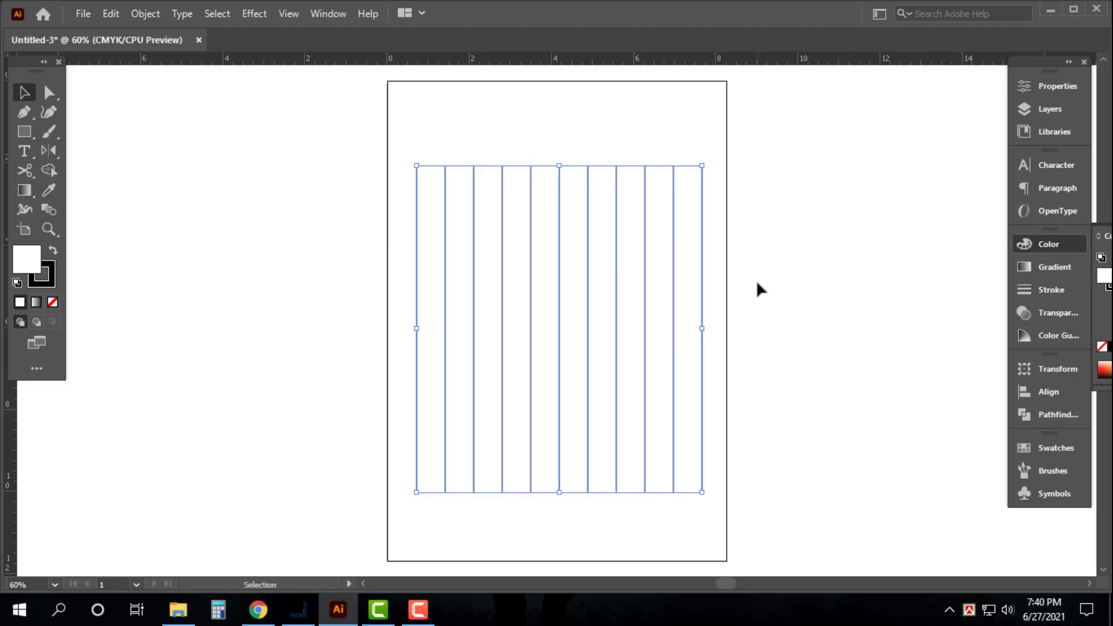
pyautogui.press('Left')
pyautogui.press('Left')
pyautogui.press('Left')
pyautogui.press('Left')
pyautogui.press('Left')
pyautogui.press('Left')
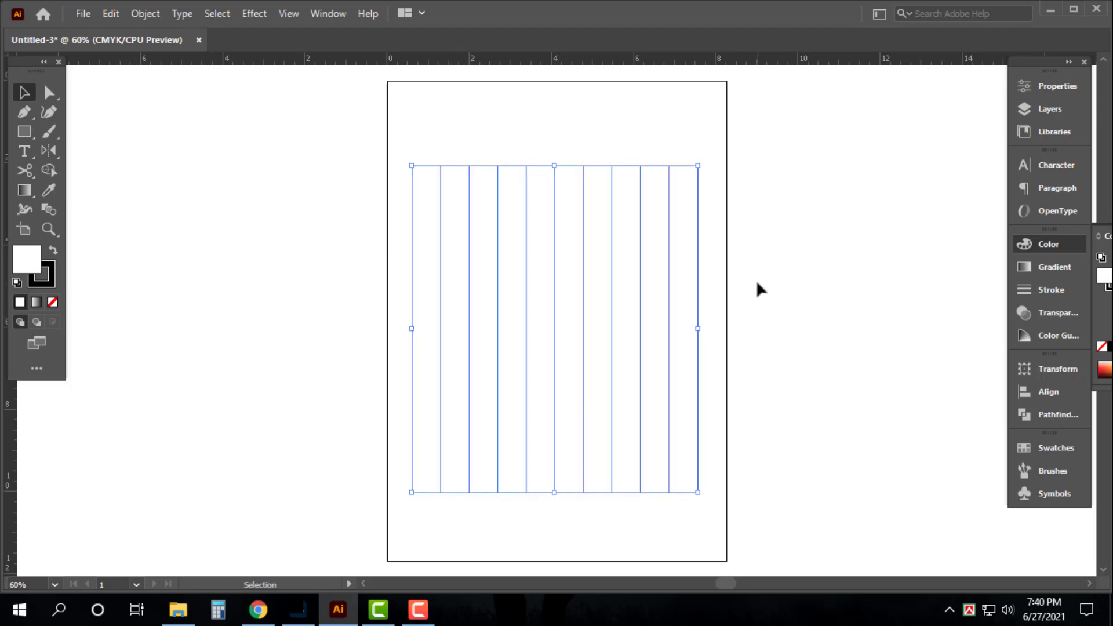
pyautogui.press('a')
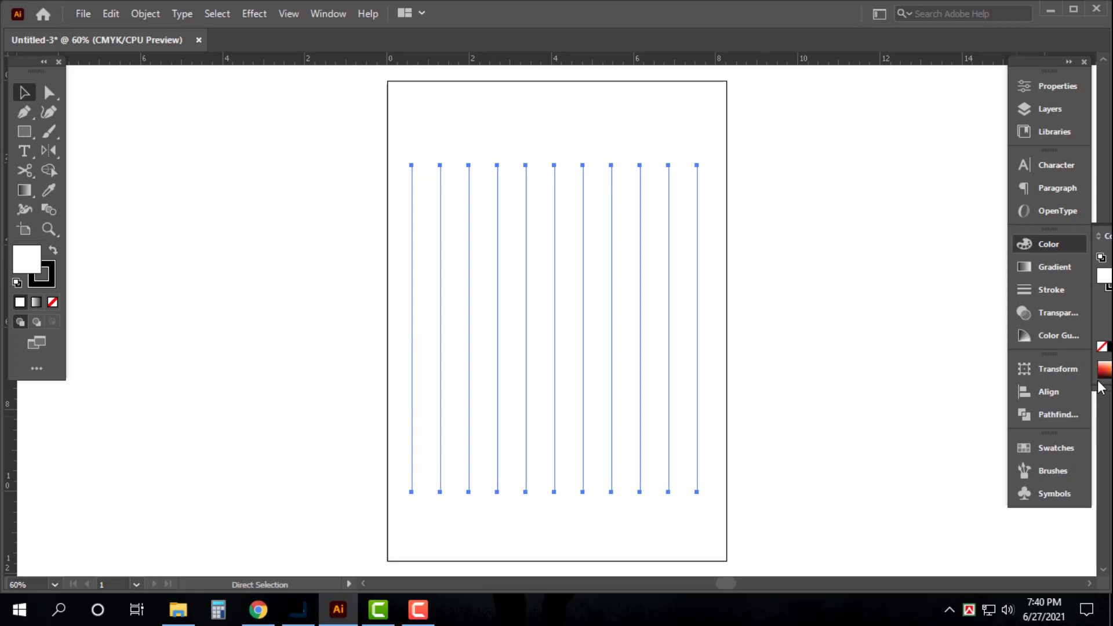
# Step: Shear the vertical lines 30° in the Transform panel
pyautogui.click(1039, 371)
pyautogui.write('30')
pyautogui.press('Return')
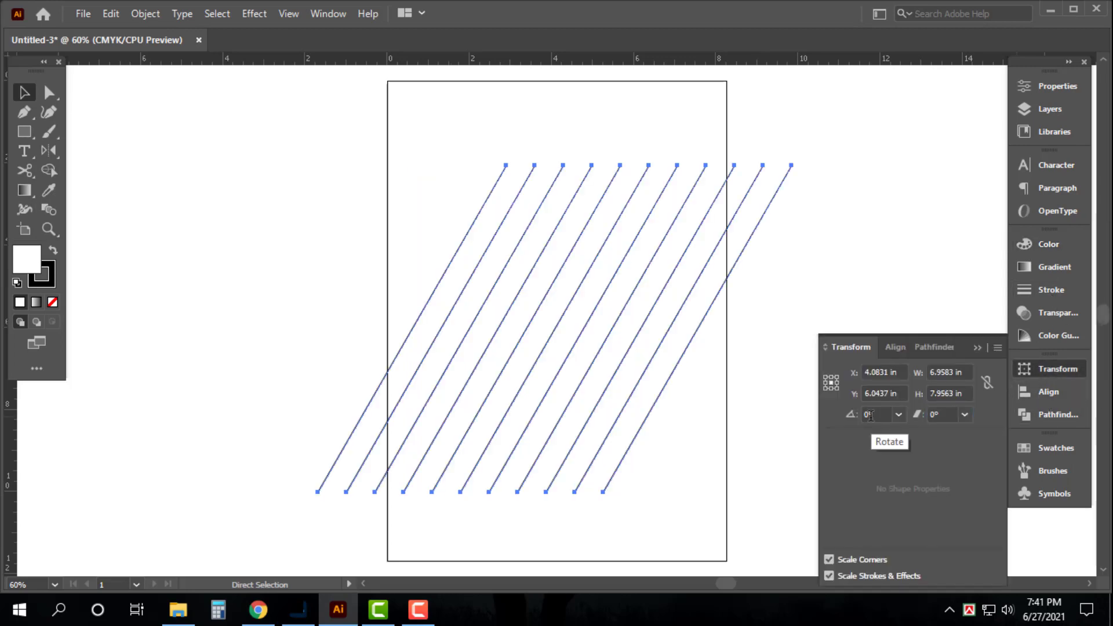
pyautogui.press('v')
pyautogui.click(706, 353)
# Step: Paste a copy of the lines in front and shear it 30° the opposite way
pyautogui.hotkey('ctrl', 'f')
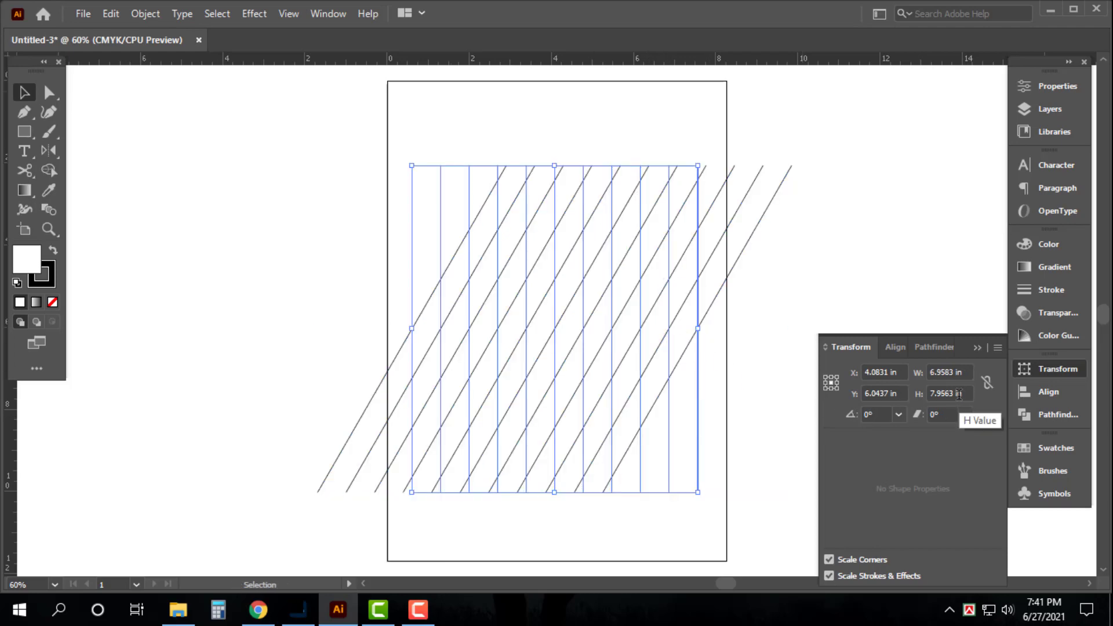
pyautogui.click(942, 414)
pyautogui.write('30')
pyautogui.press('Return')
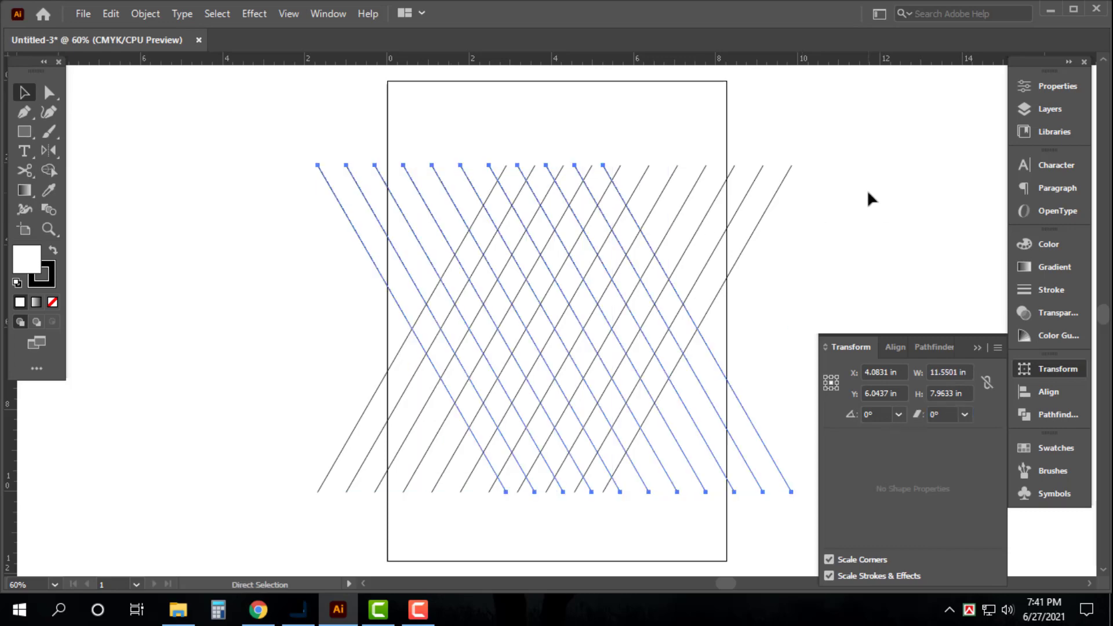
# Step: Add another copy of the lines rotated 90° to run horizontally across both slanted sets
pyautogui.hotkey('ctrl', 'z')
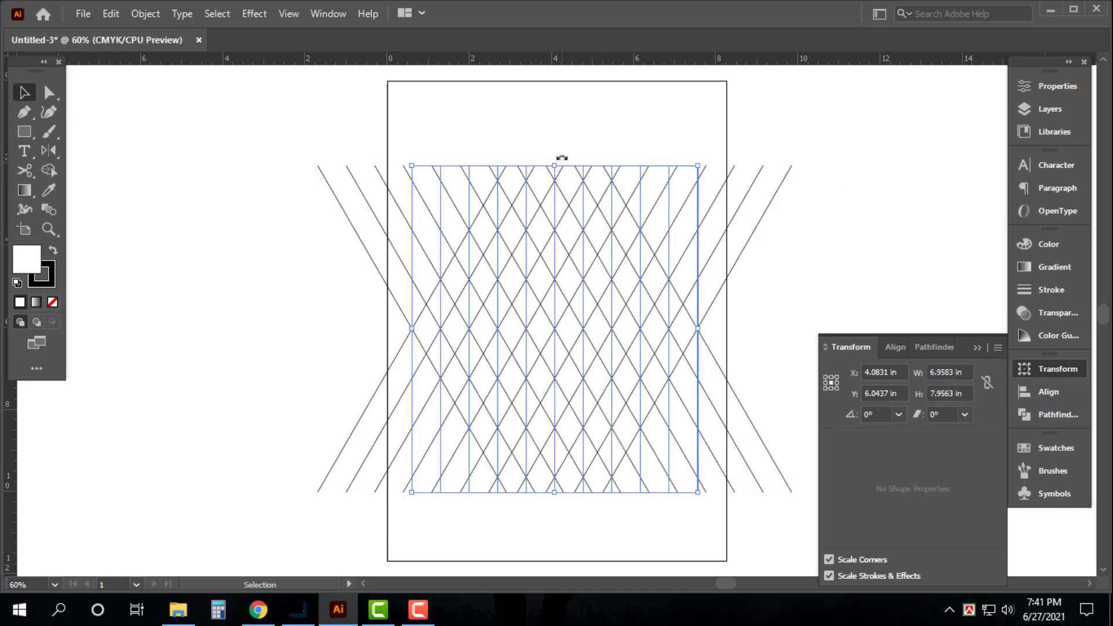
pyautogui.moveTo(562, 158); pyautogui.dragTo(770, 318)
pyautogui.click(847, 208)
pyautogui.press('Tab')
# Step: Zoom and pan so the triangular grid fills the window, with the panels restored
pyautogui.press('z')
pyautogui.moveTo(295, 109); pyautogui.dragTo(846, 453)
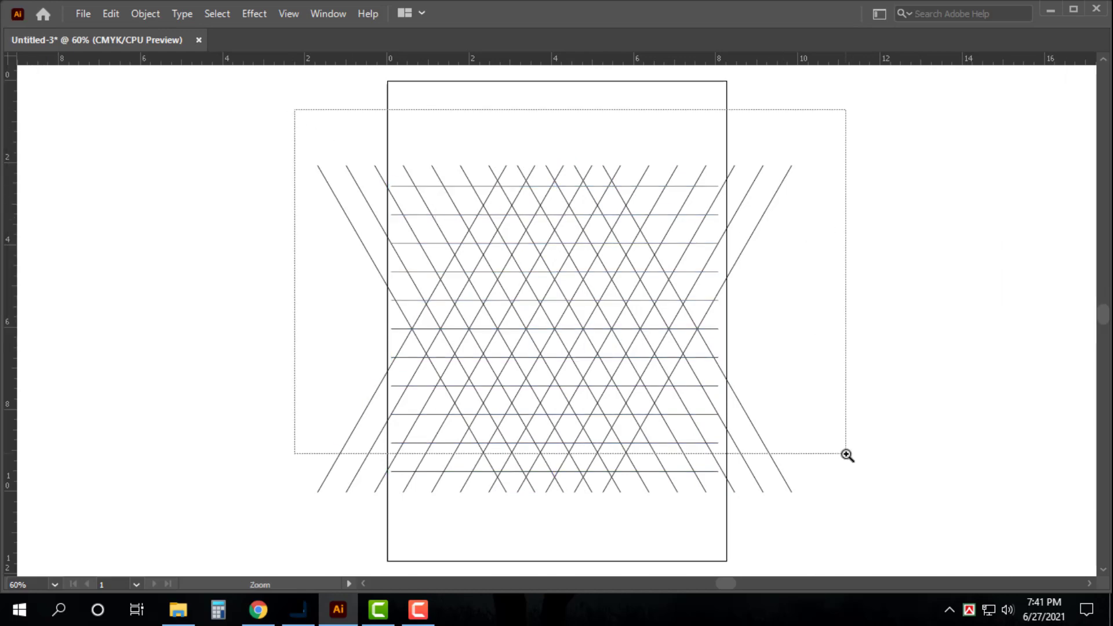
pyautogui.moveTo(832, 404); pyautogui.dragTo(832, 338)
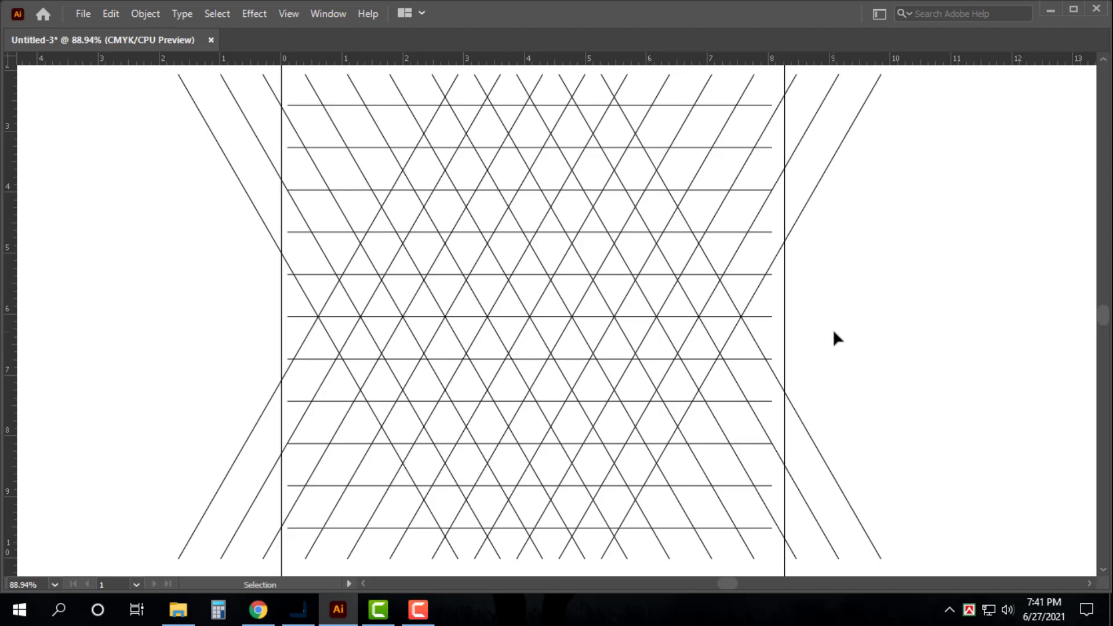
pyautogui.moveTo(860, 311); pyautogui.dragTo(859, 284)
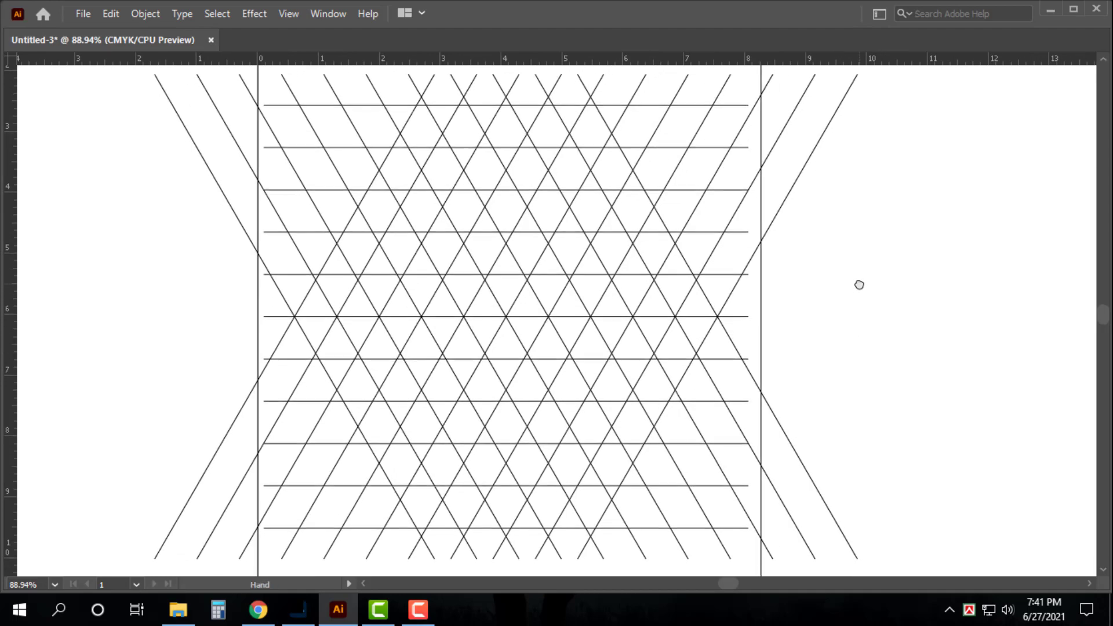
pyautogui.press('Tab')
pyautogui.moveTo(852, 209); pyautogui.dragTo(835, 209)
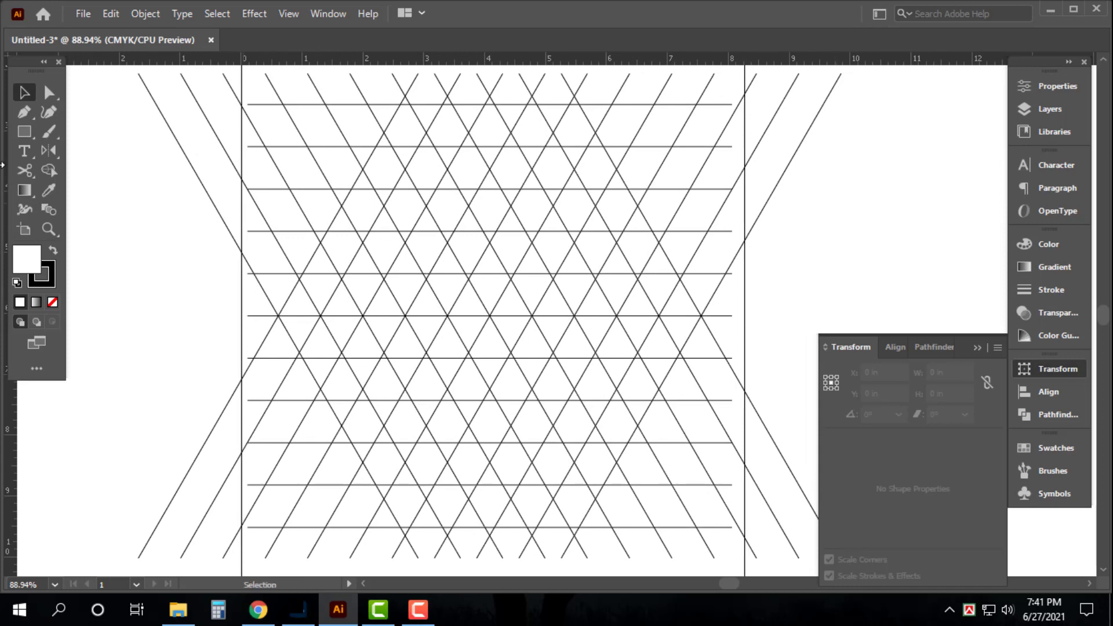
pyautogui.click(50, 169)
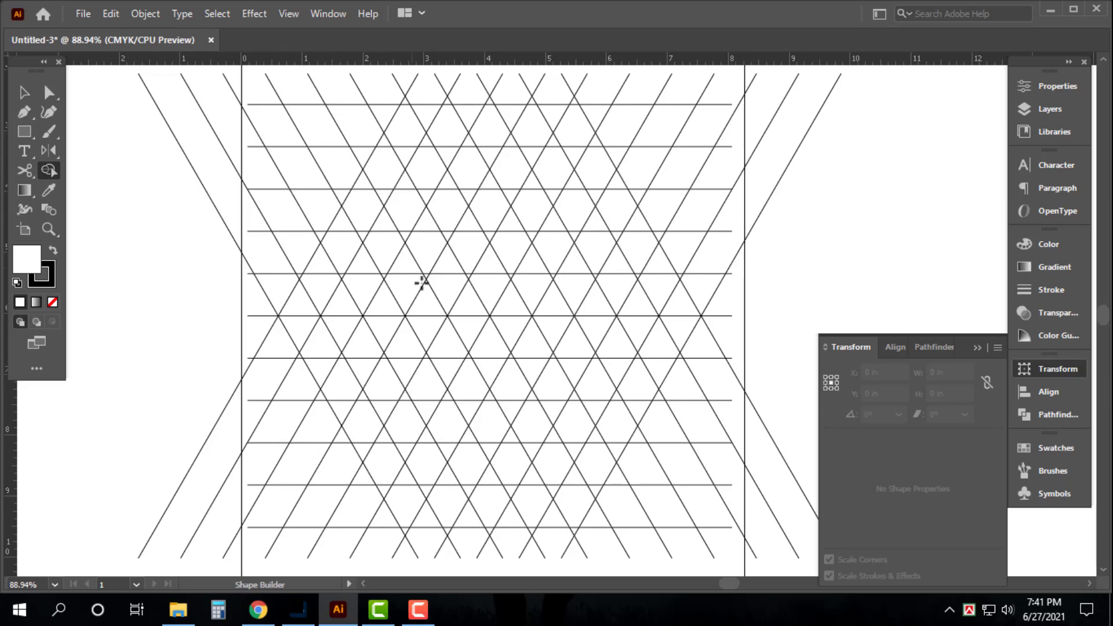
# Step: Cut a V-shaped opening out of the selected grid with the Shape Builder
pyautogui.hotkey('ctrl', 'a')
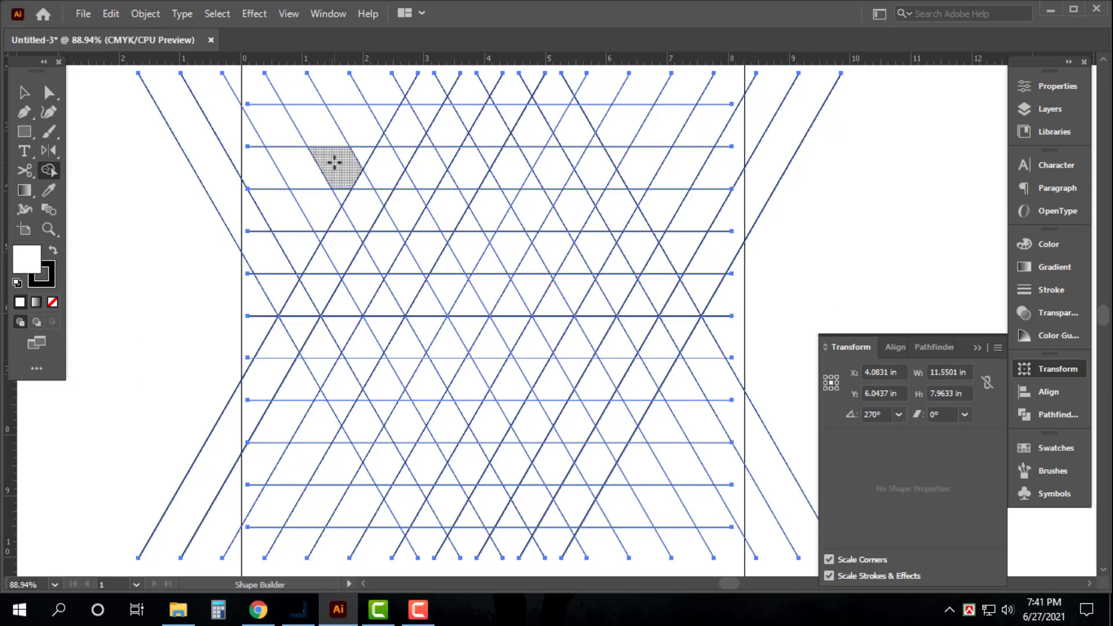
pyautogui.moveTo(335, 163); pyautogui.dragTo(454, 375)
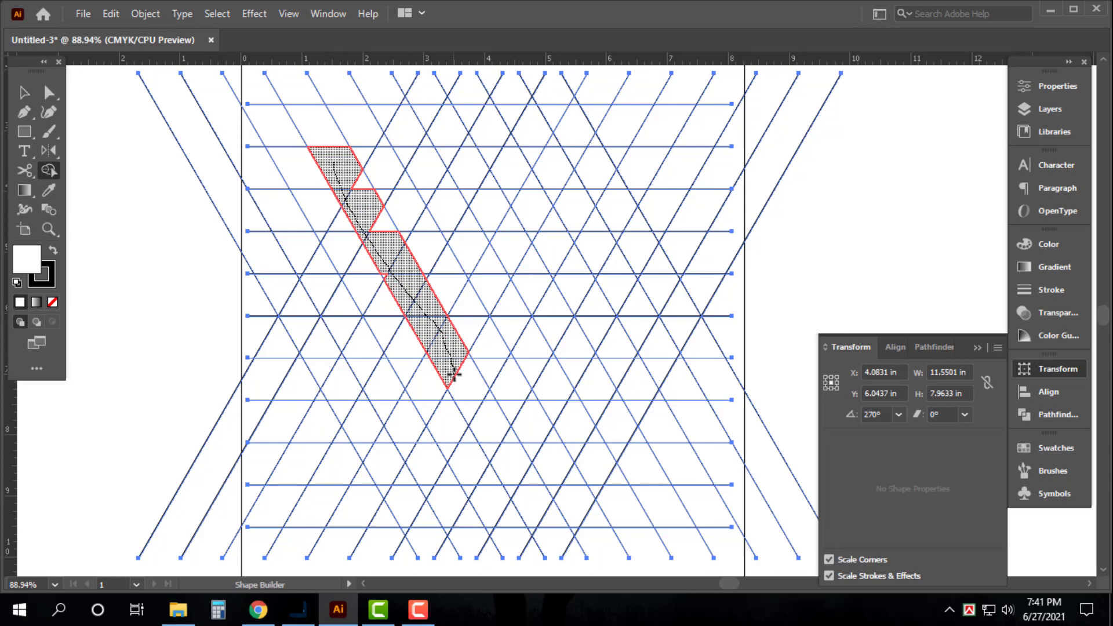
pyautogui.moveTo(454, 375)
pyautogui.mouseDown()
pyautogui.moveTo(481, 290)
pyautogui.moveTo(586, 130)
pyautogui.moveTo(708, 132)
pyautogui.moveTo(681, 129)
pyautogui.mouseUp()
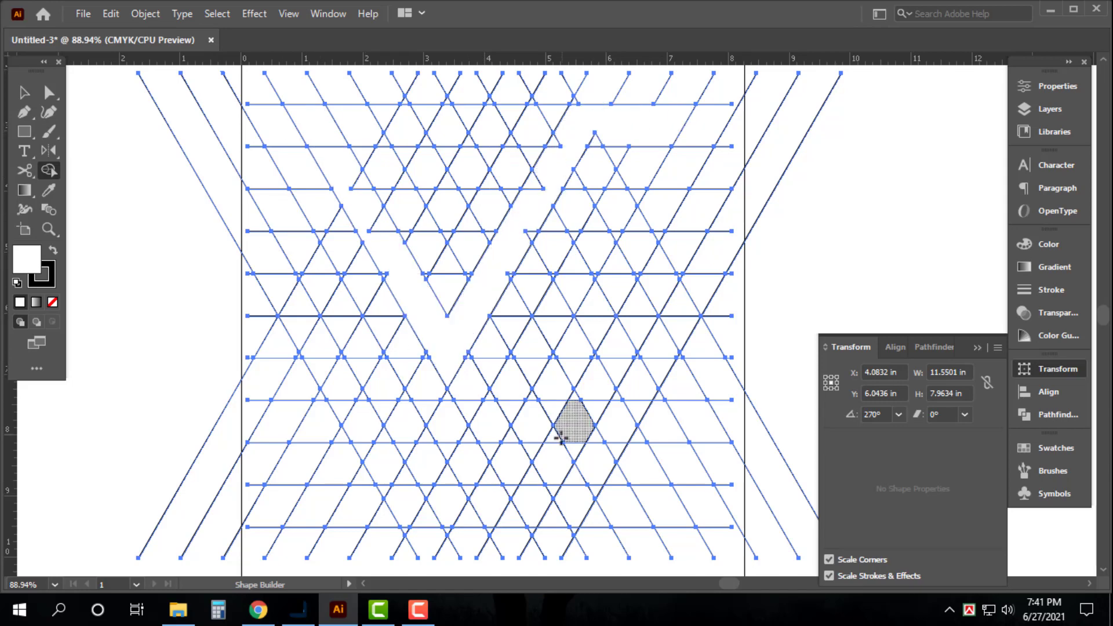
pyautogui.moveTo(367, 218)
pyautogui.mouseDown()
pyautogui.moveTo(335, 179)
pyautogui.moveTo(410, 267)
pyautogui.moveTo(348, 183)
pyautogui.moveTo(372, 229)
pyautogui.moveTo(319, 124)
pyautogui.moveTo(324, 143)
pyautogui.moveTo(410, 119)
pyautogui.moveTo(402, 134)
pyautogui.moveTo(427, 193)
pyautogui.mouseUp()
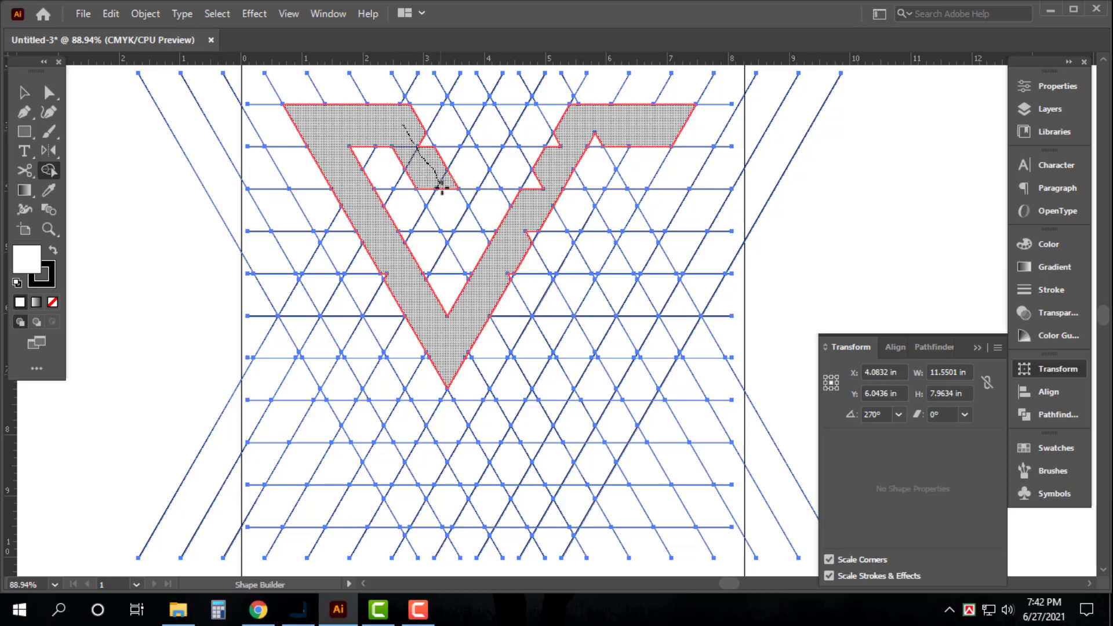
pyautogui.hotkey('ctrl', 'z')
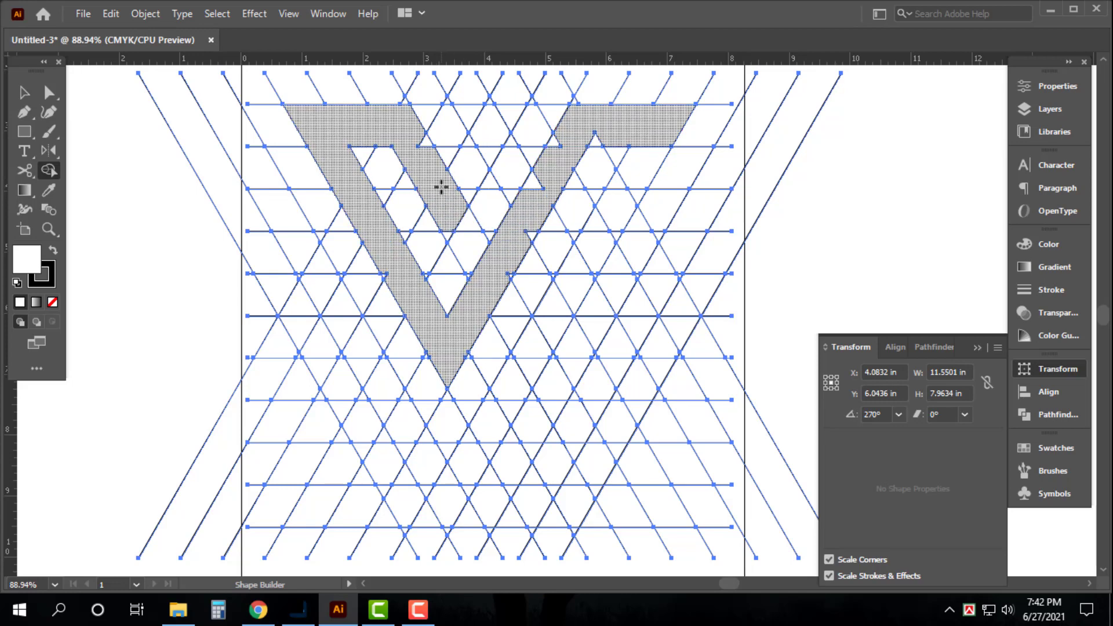
pyautogui.keyDown('alt'); pyautogui.click(449, 225); pyautogui.keyUp('alt')
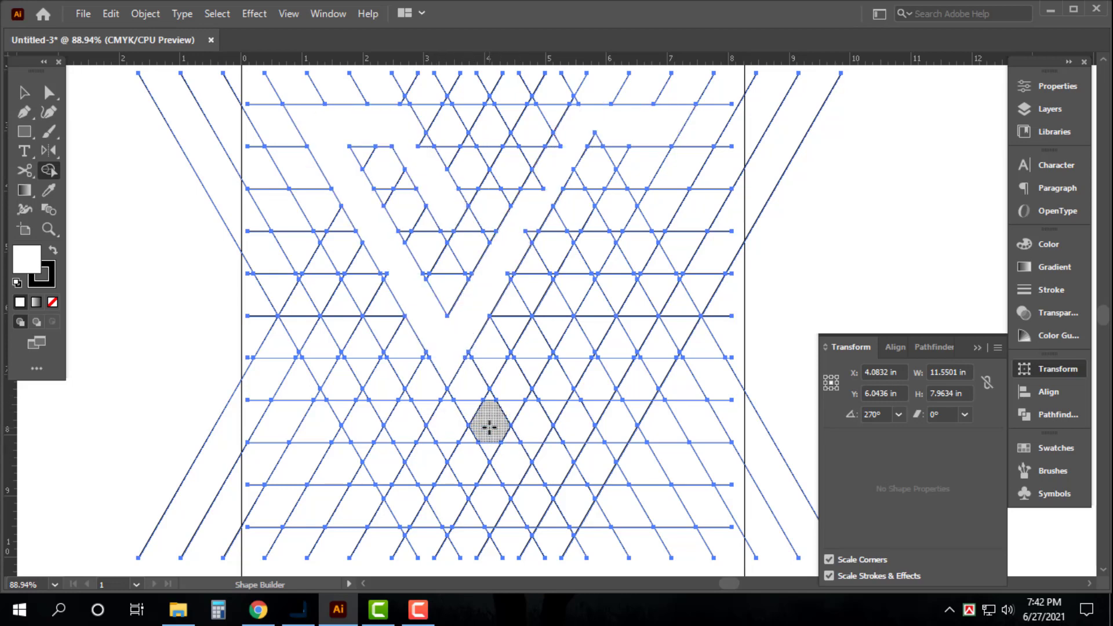
# Step: Cut a slanted bar-shaped opening from the grid to the right of the V
pyautogui.moveTo(489, 426); pyautogui.dragTo(611, 243)
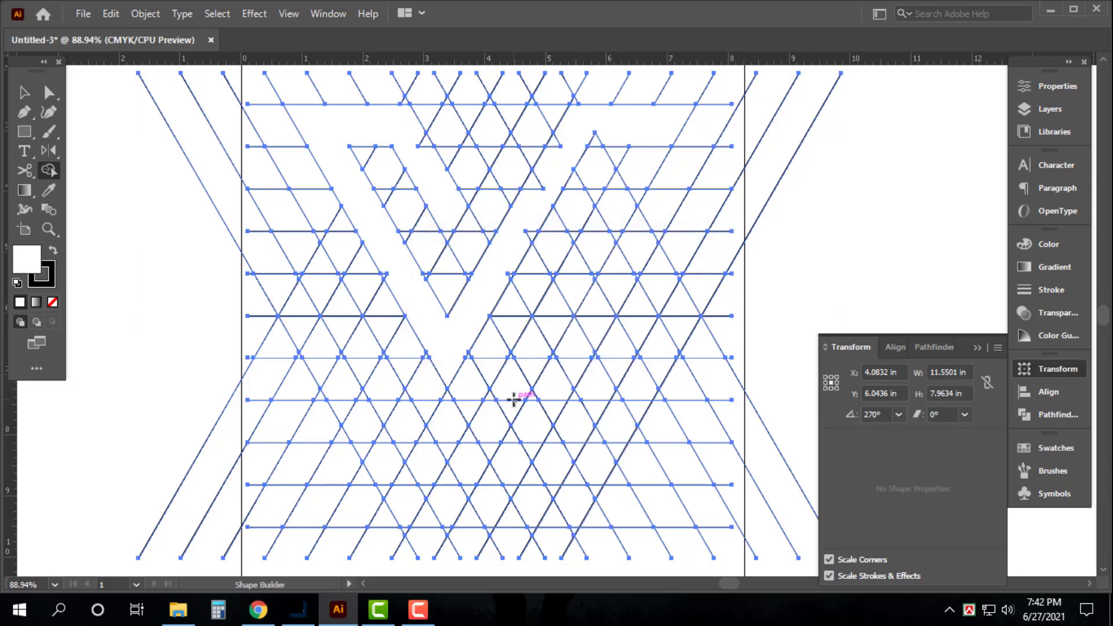
pyautogui.moveTo(490, 418)
pyautogui.mouseDown()
pyautogui.moveTo(632, 193)
pyautogui.moveTo(618, 213)
pyautogui.mouseUp()
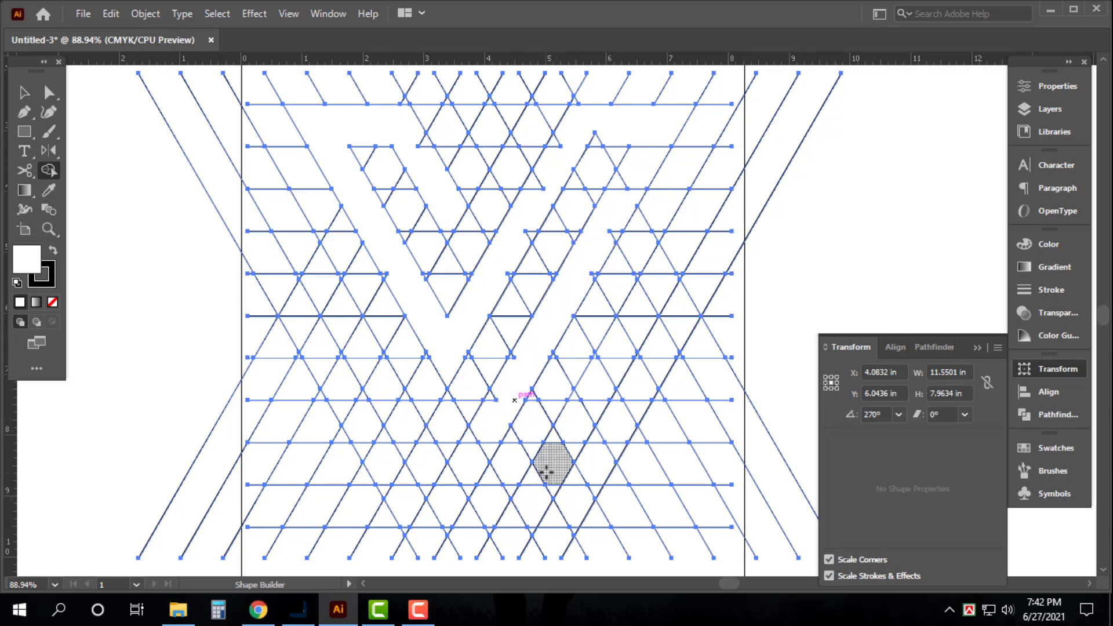
pyautogui.moveTo(530, 504)
pyautogui.mouseDown()
pyautogui.moveTo(644, 329)
pyautogui.moveTo(695, 225)
pyautogui.mouseUp()
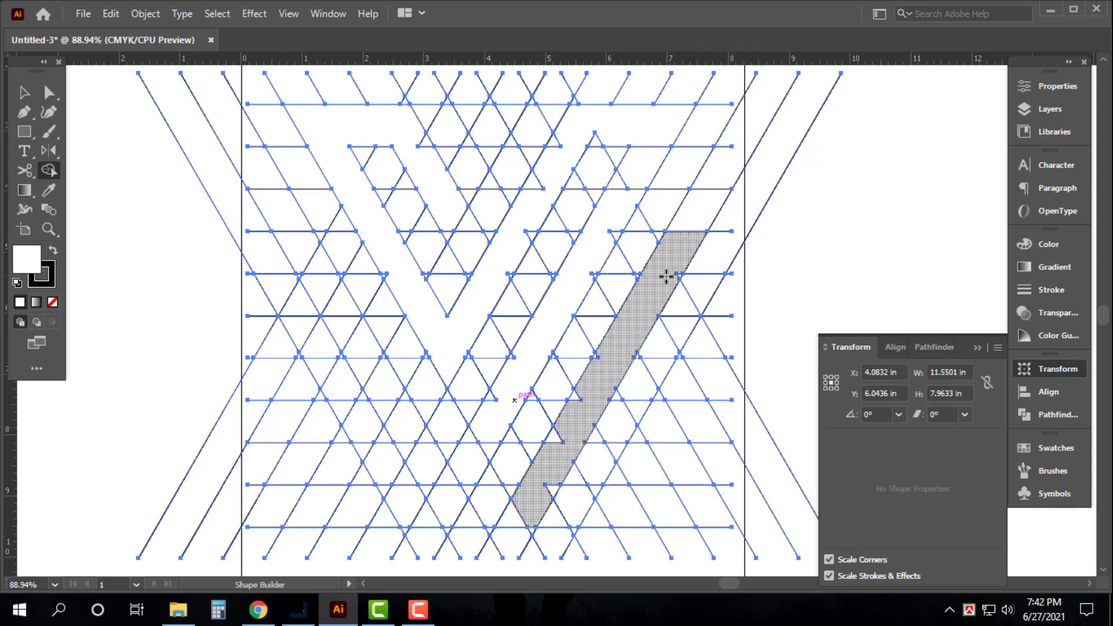
# Step: Lengthen the short horizontal segment on the right out to the grid edge
pyautogui.press('v')
pyautogui.click(824, 226)
pyautogui.click(721, 189)
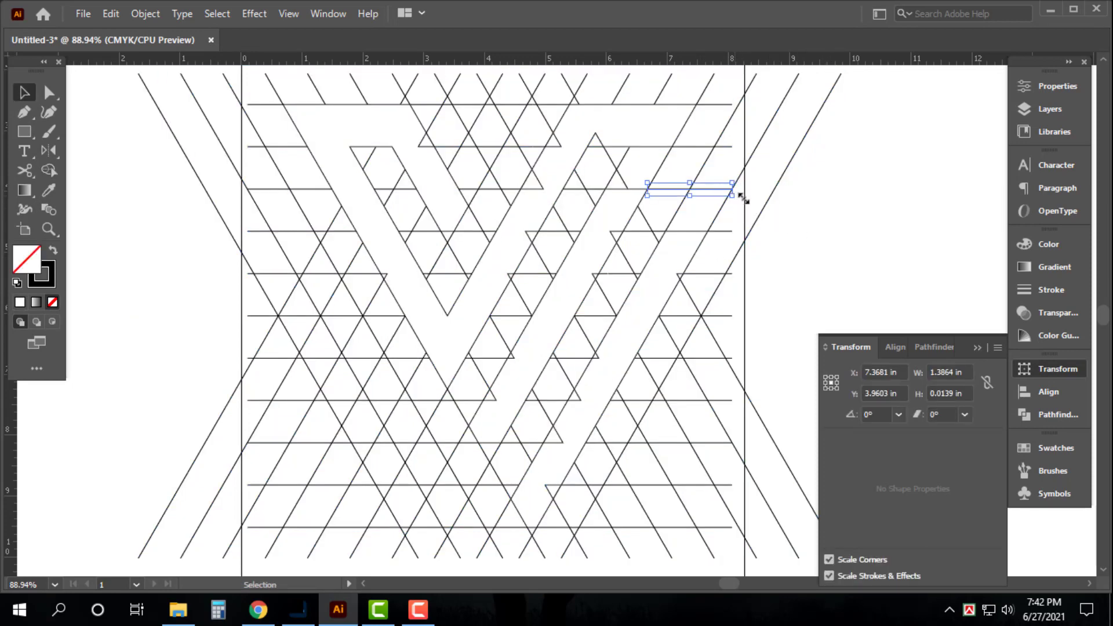
pyautogui.moveTo(742, 198); pyautogui.dragTo(739, 192)
pyautogui.click(802, 232)
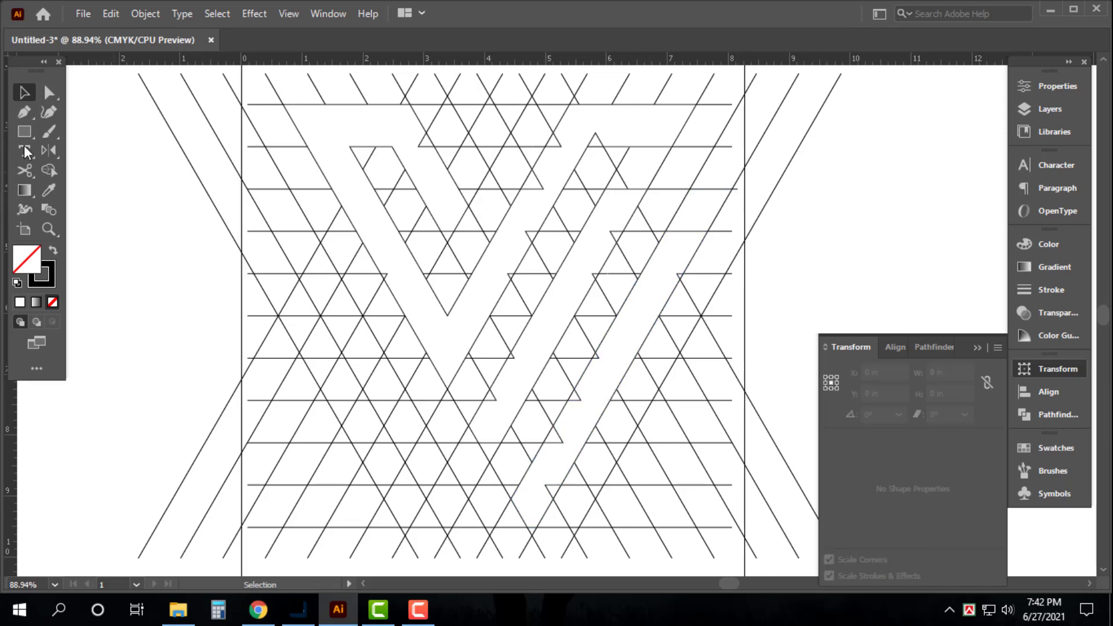
# Step: Select the built V and bar shapes and fill them black (K=100)
pyautogui.click(50, 170)
pyautogui.hotkey('ctrl', 'a')
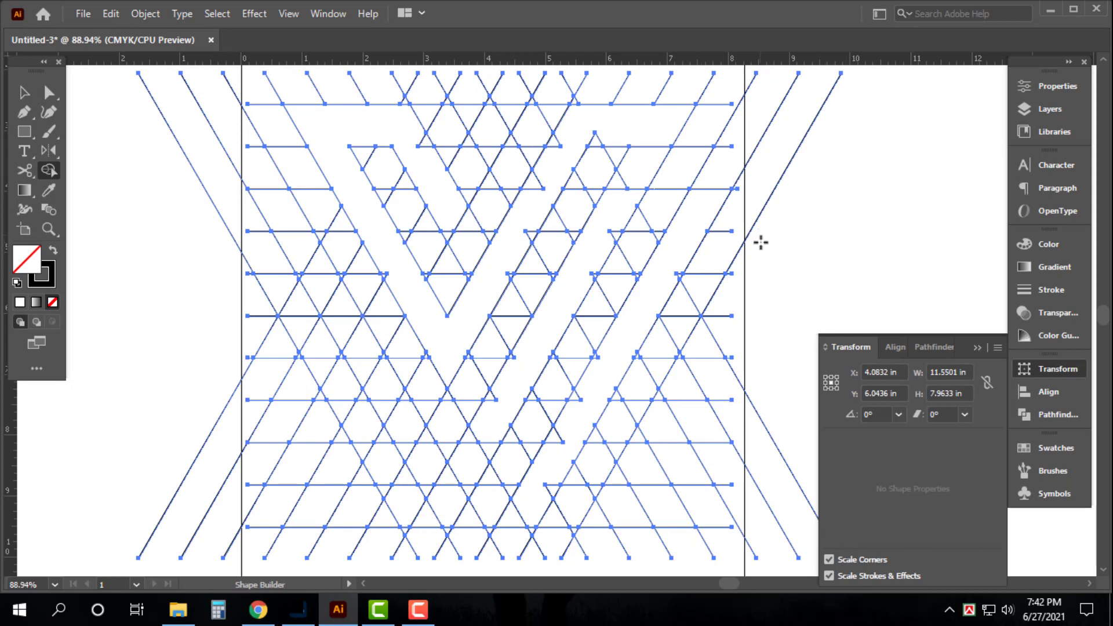
pyautogui.press('v')
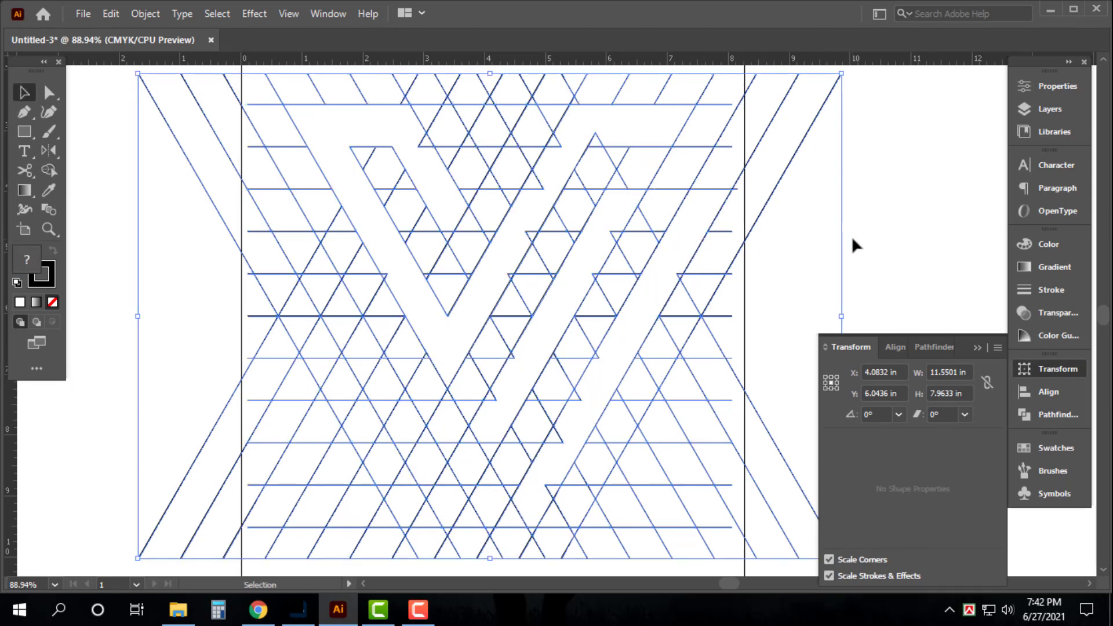
pyautogui.click(886, 173)
pyautogui.hotkey('ctrl', 'a')
pyautogui.click(22, 302)
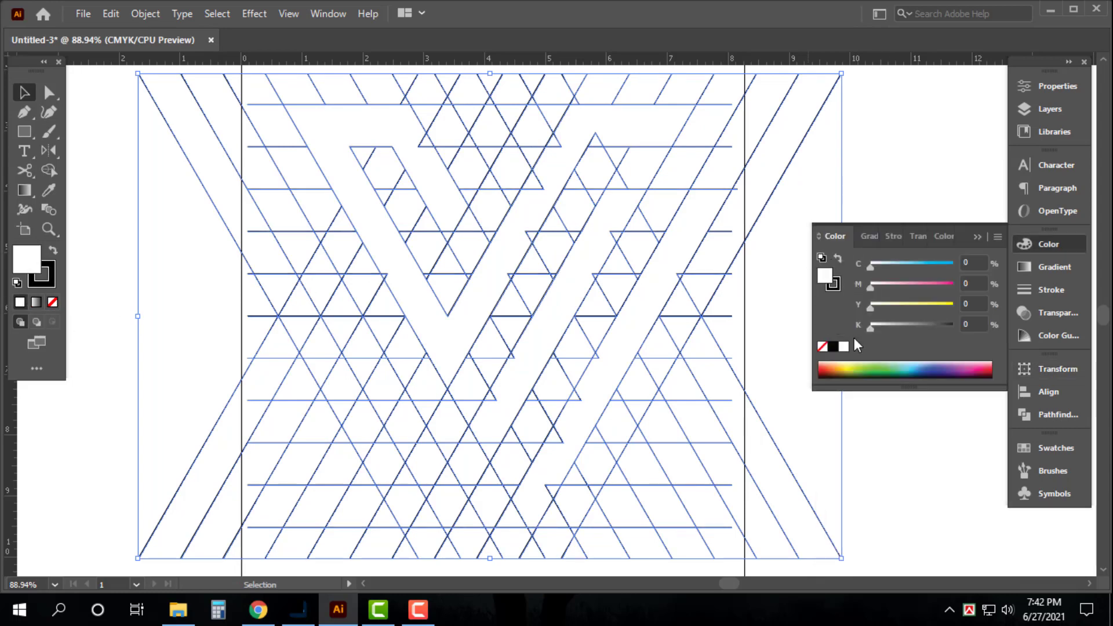
pyautogui.click(834, 346)
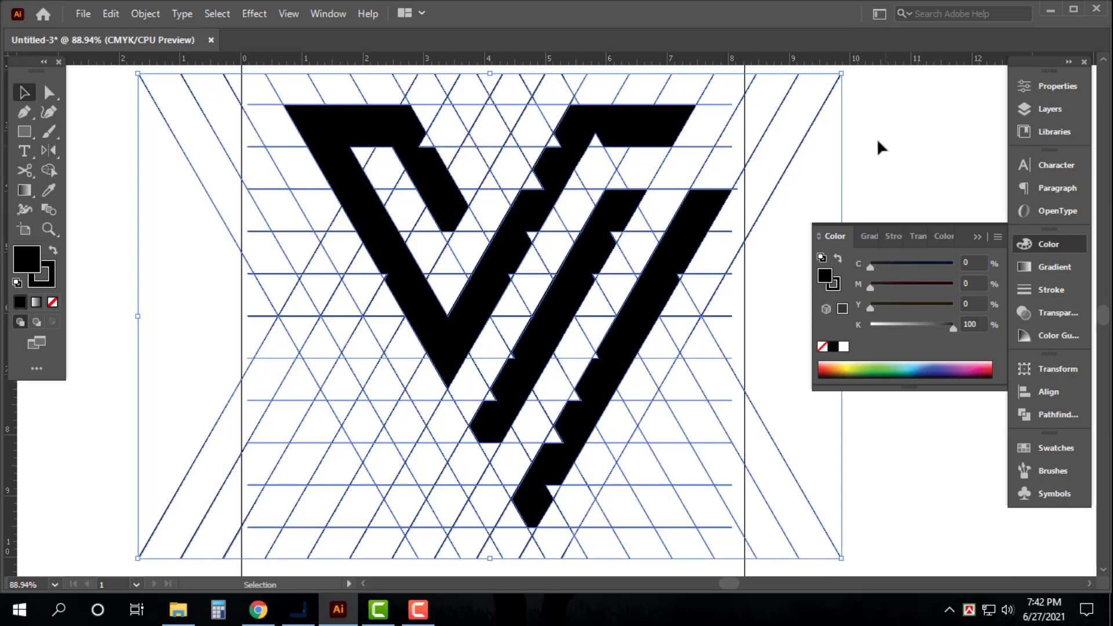
# Step: Merge the V with its top-right arm and fill the notches beside the bars
pyautogui.click(50, 174)
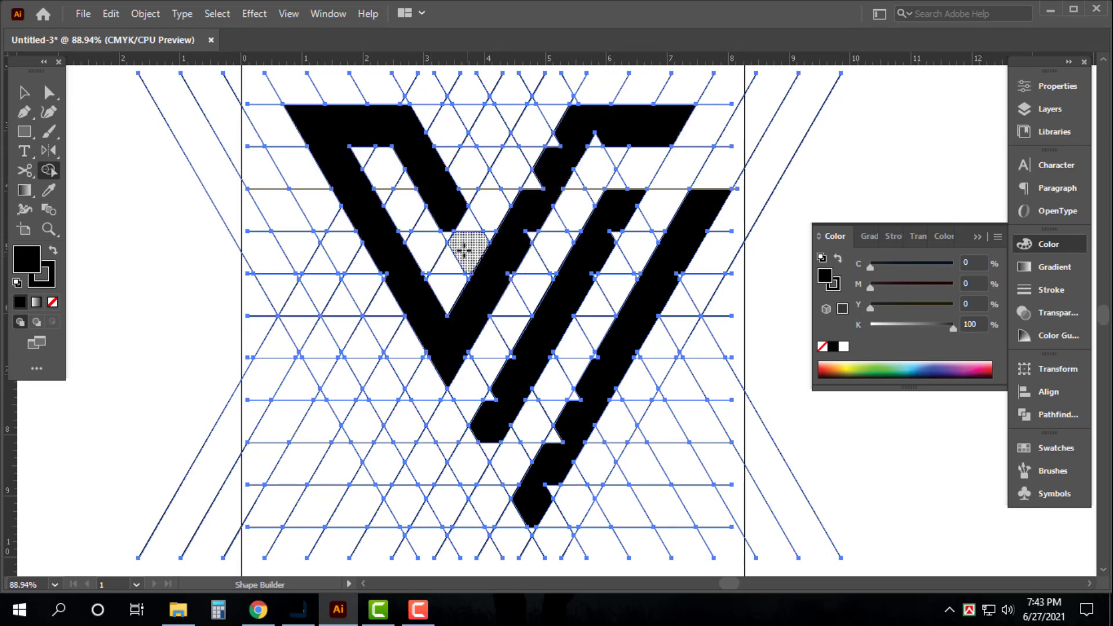
pyautogui.moveTo(656, 145); pyautogui.dragTo(533, 216)
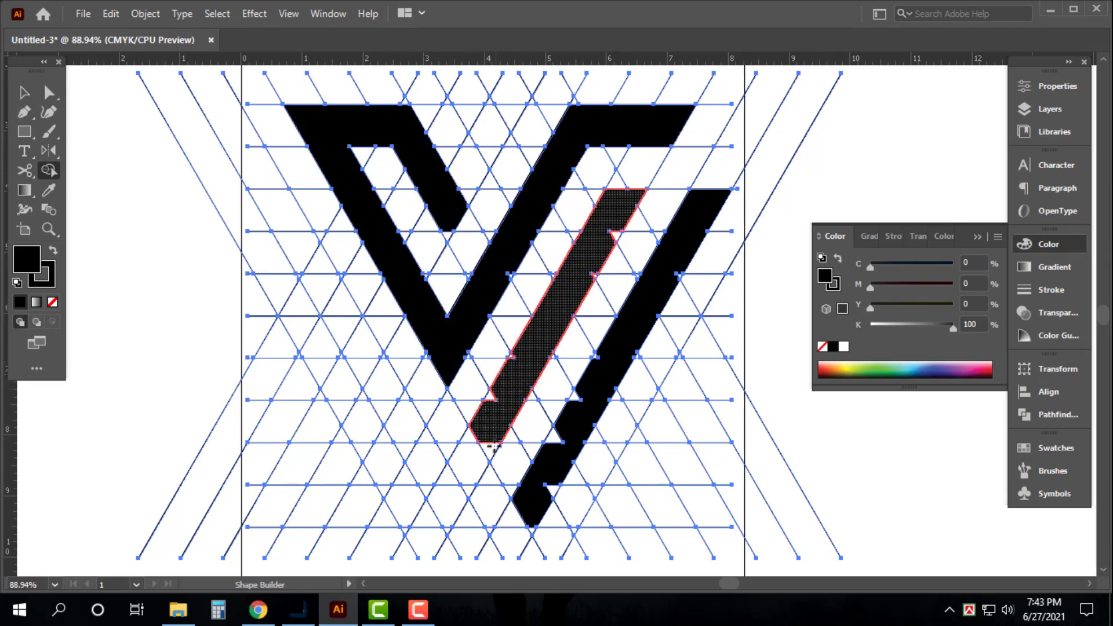
pyautogui.click(490, 448)
pyautogui.moveTo(542, 498); pyautogui.dragTo(585, 385)
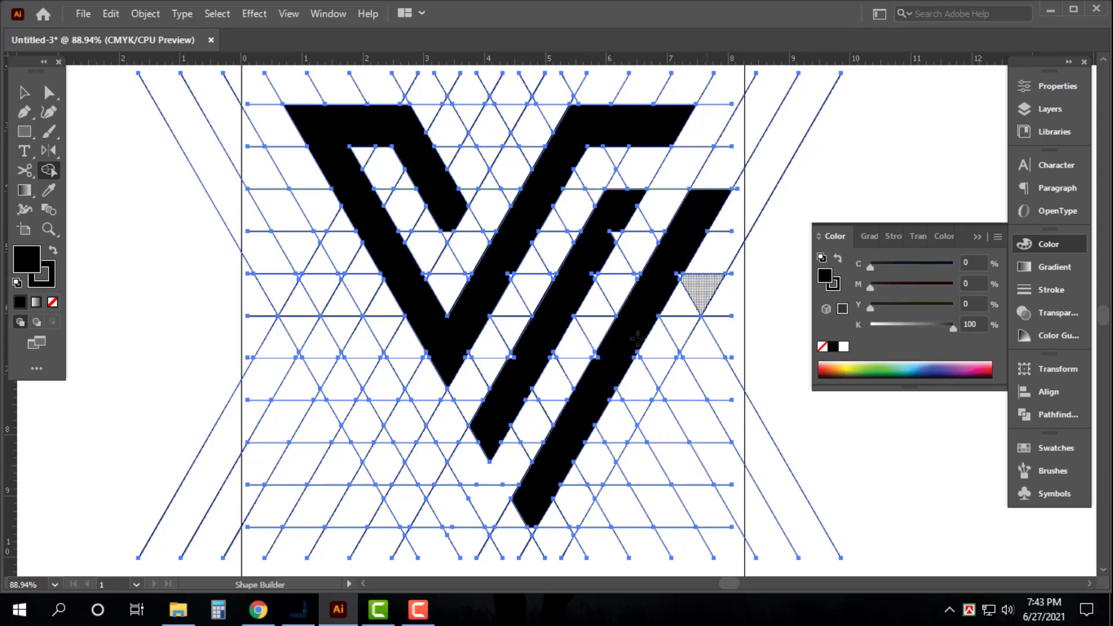
# Step: Merge the right bar into one solid shape and the middle bar with its adjoining triangles
pyautogui.press('v')
pyautogui.click(701, 261)
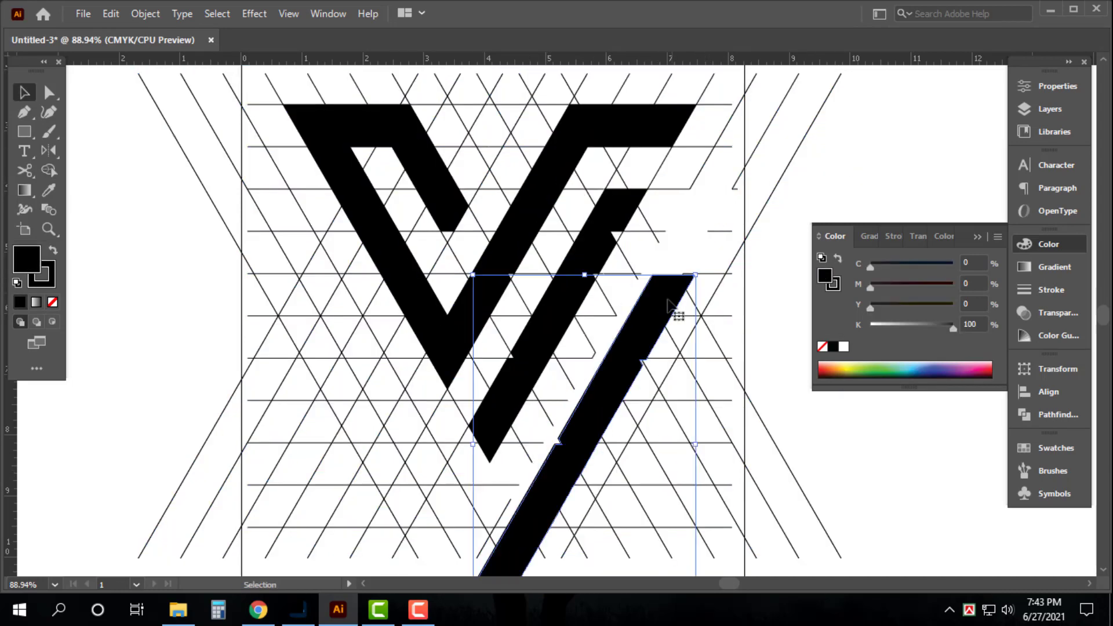
pyautogui.keyDown('shift'); pyautogui.click(262, 210); pyautogui.keyUp('shift')
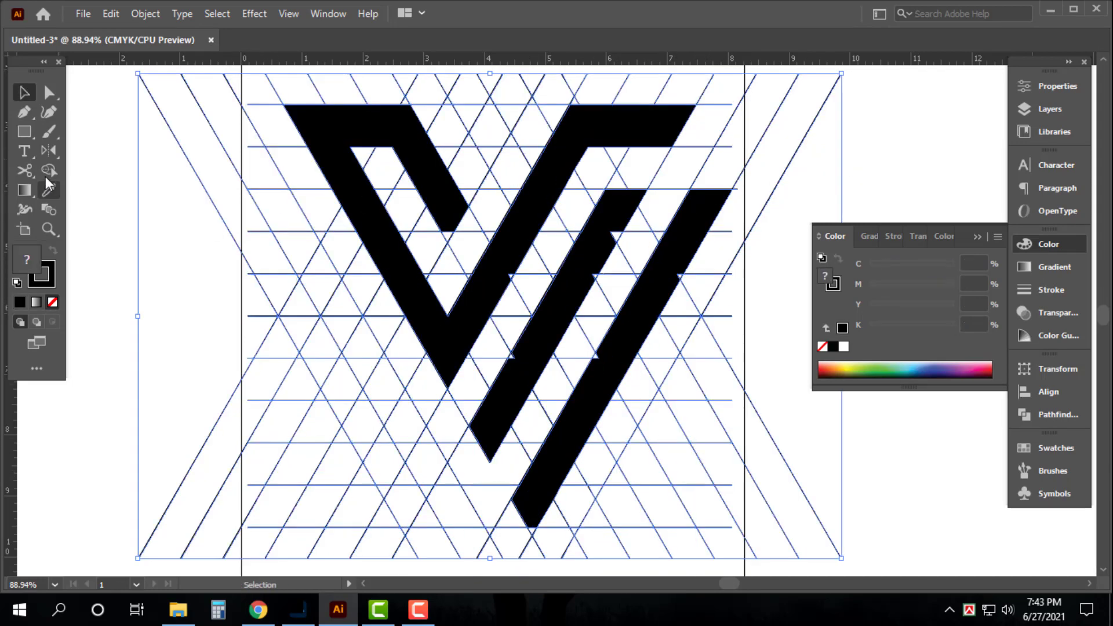
pyautogui.click(48, 170)
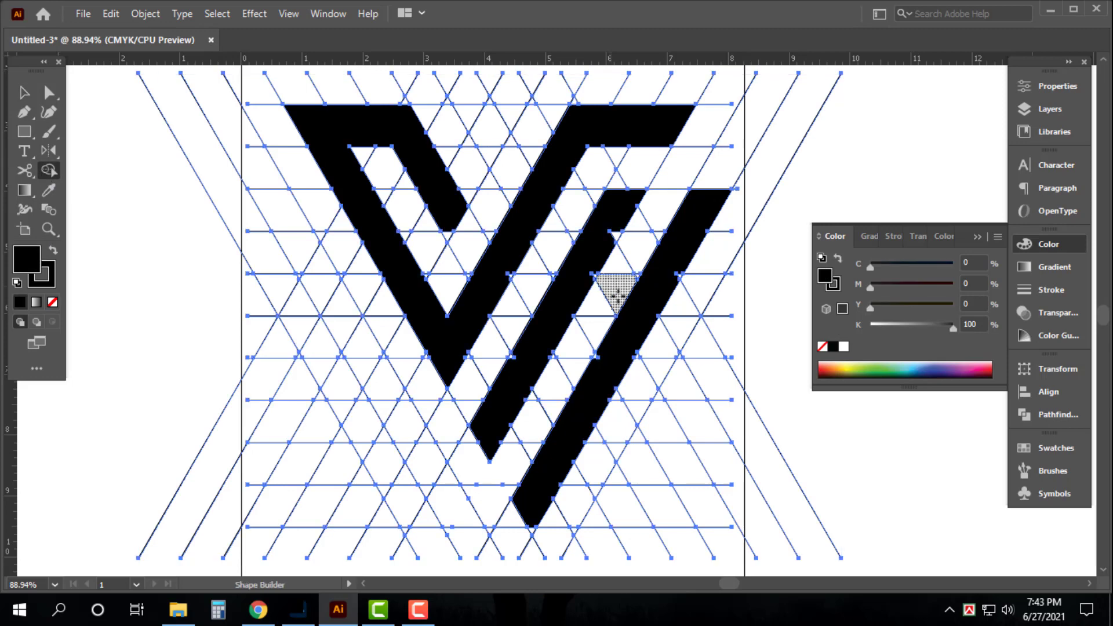
pyautogui.click(678, 275)
pyautogui.scroll(2, 800, 463)
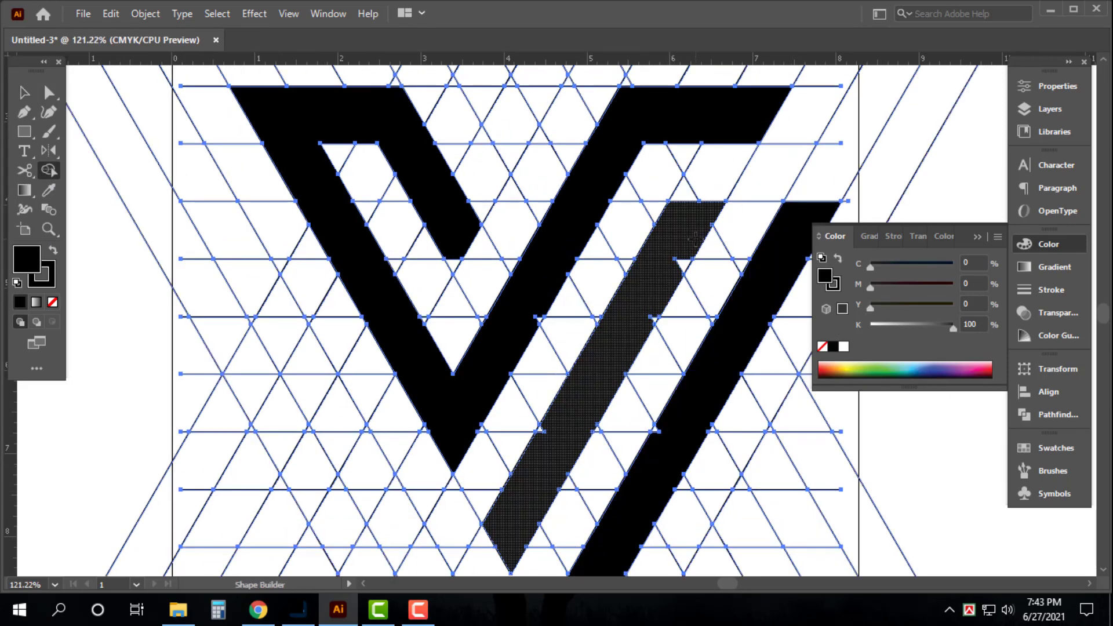
pyautogui.moveTo(694, 238)
pyautogui.mouseDown()
pyautogui.moveTo(655, 328)
pyautogui.moveTo(651, 317)
pyautogui.mouseUp()
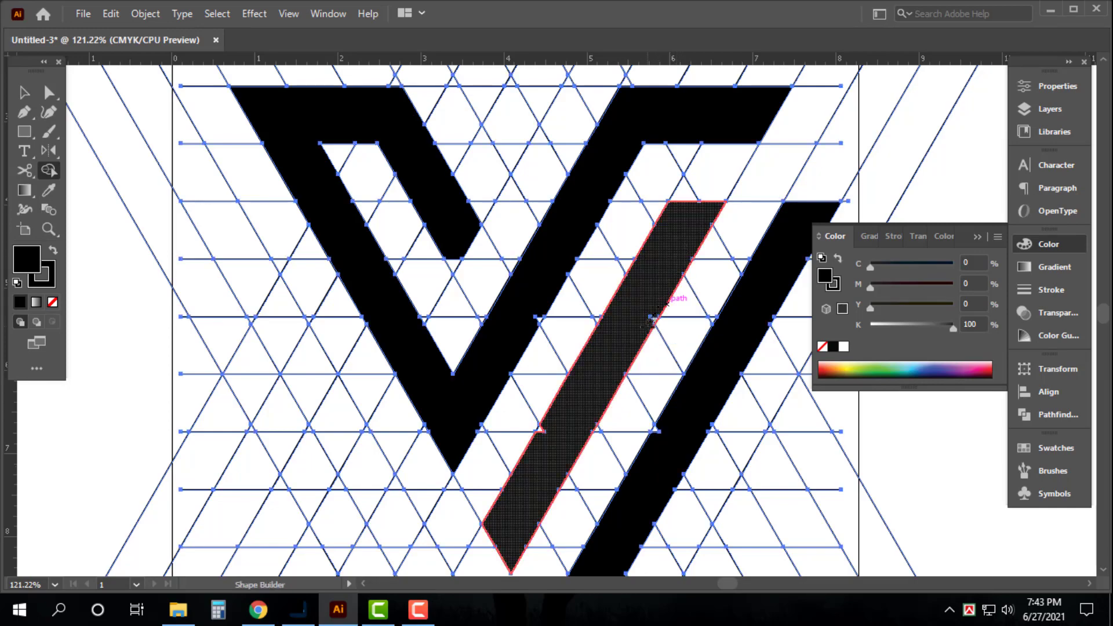
# Step: Fill the merged middle bar solid black
pyautogui.scroll(-3, 667, 301)
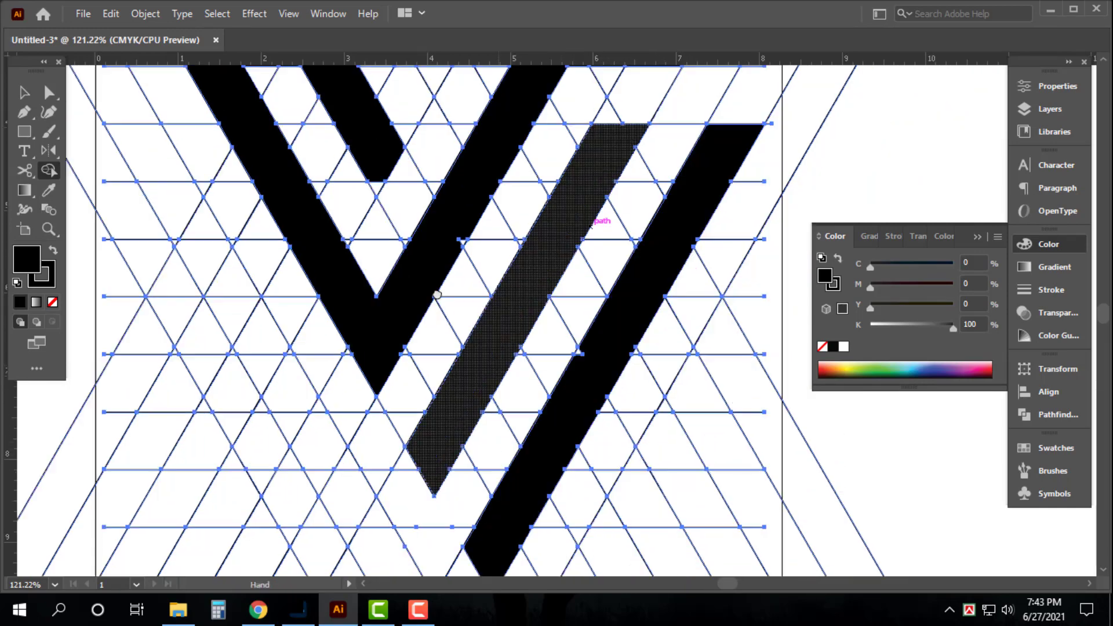
pyautogui.hscroll(3, 580, 325)
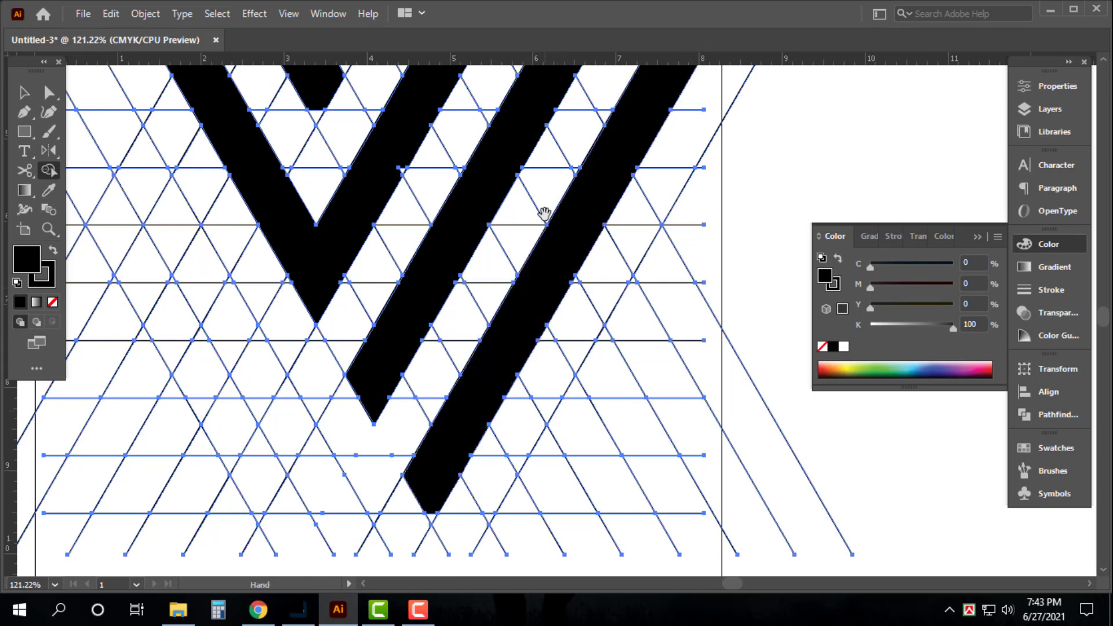
pyautogui.click(430, 516)
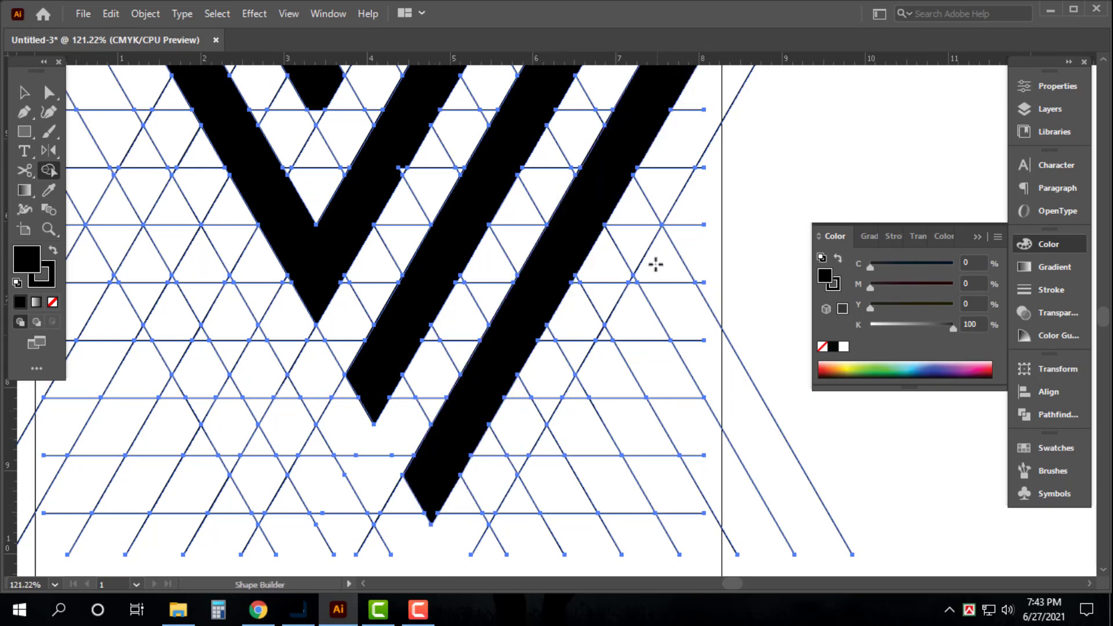
pyautogui.moveTo(656, 263); pyautogui.dragTo(674, 378)
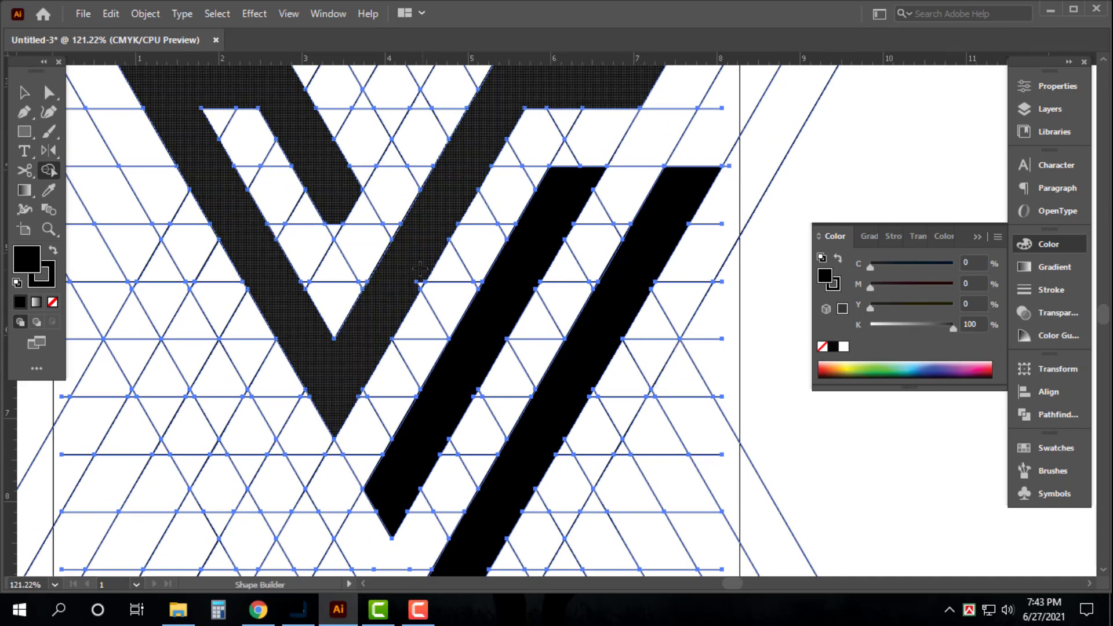
pyautogui.moveTo(433, 195)
pyautogui.mouseDown()
pyautogui.moveTo(480, 303)
pyautogui.moveTo(488, 294)
pyautogui.mouseUp()
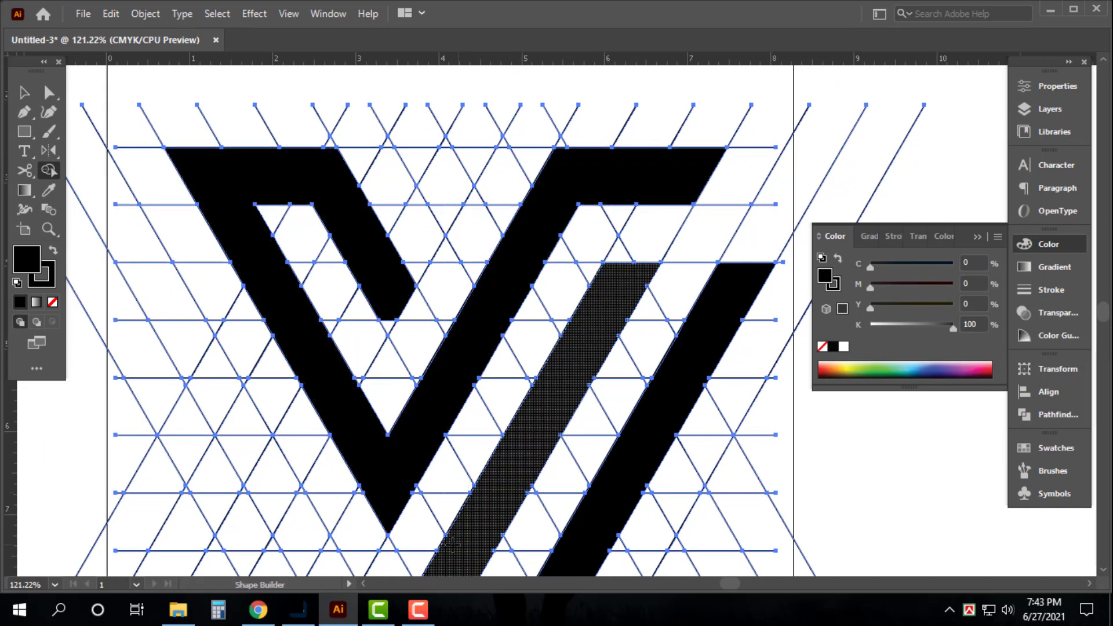
pyautogui.click(510, 455)
pyautogui.press('v')
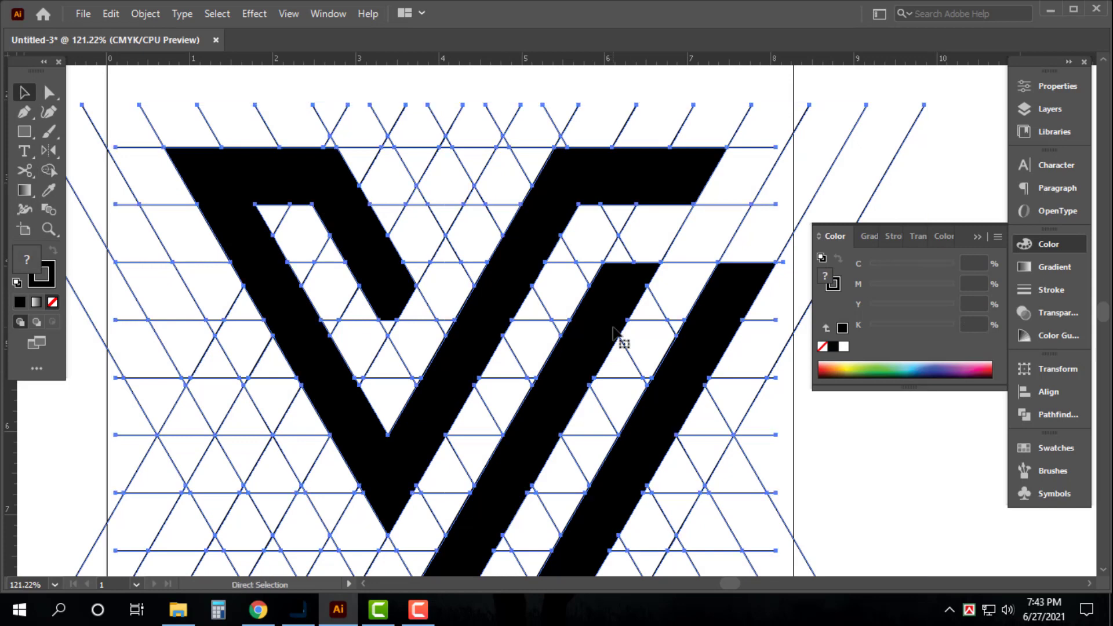
# Step: Zoom out and check the V, middle bar and right bar by selecting them
pyautogui.hotkey('ctrl', '-')
pyautogui.hotkey('ctrl', '-')
pyautogui.hscroll(3, 615, 331)
pyautogui.click(680, 287)
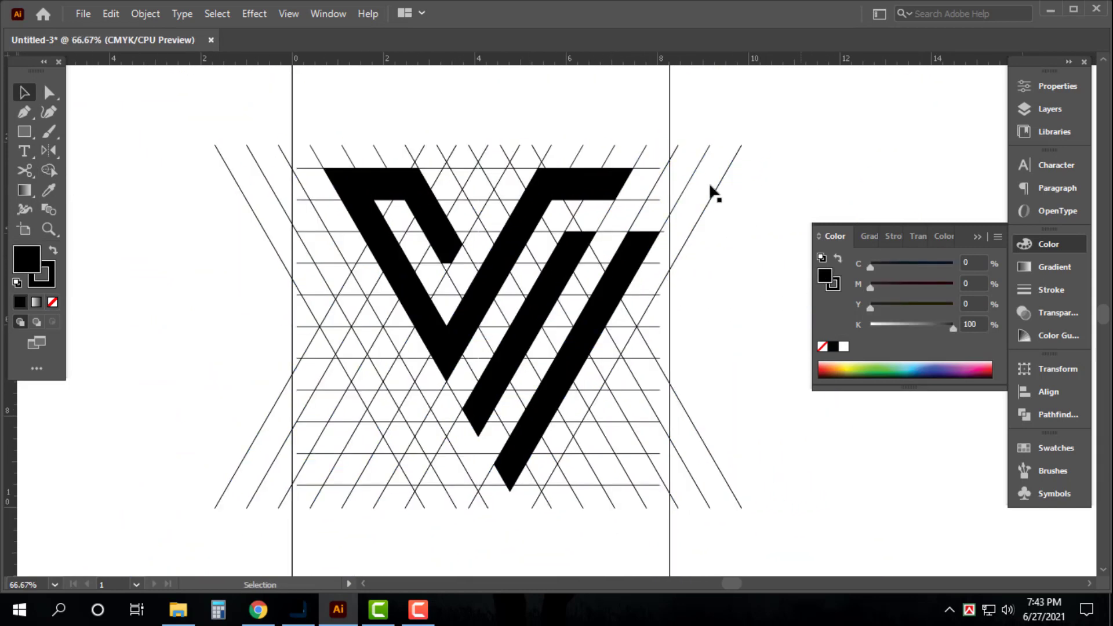
pyautogui.click(571, 181)
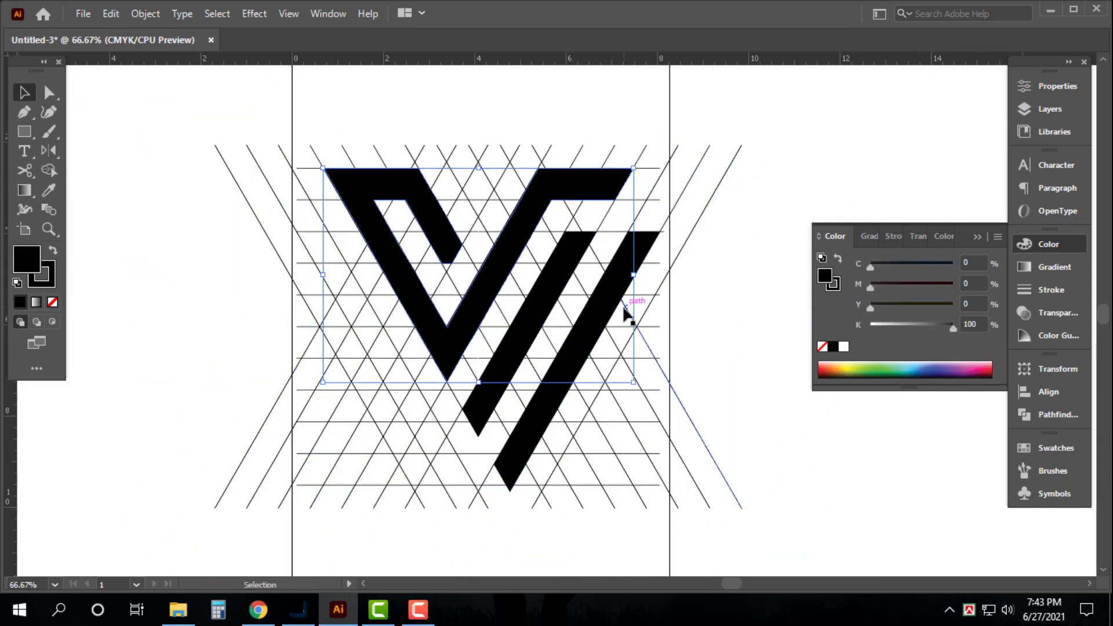
pyautogui.keyDown('shift'); pyautogui.click(565, 276); pyautogui.keyUp('shift')
pyautogui.keyDown('shift'); pyautogui.click(632, 267); pyautogui.keyUp('shift')
pyautogui.hotkey('ctrl', 'a')
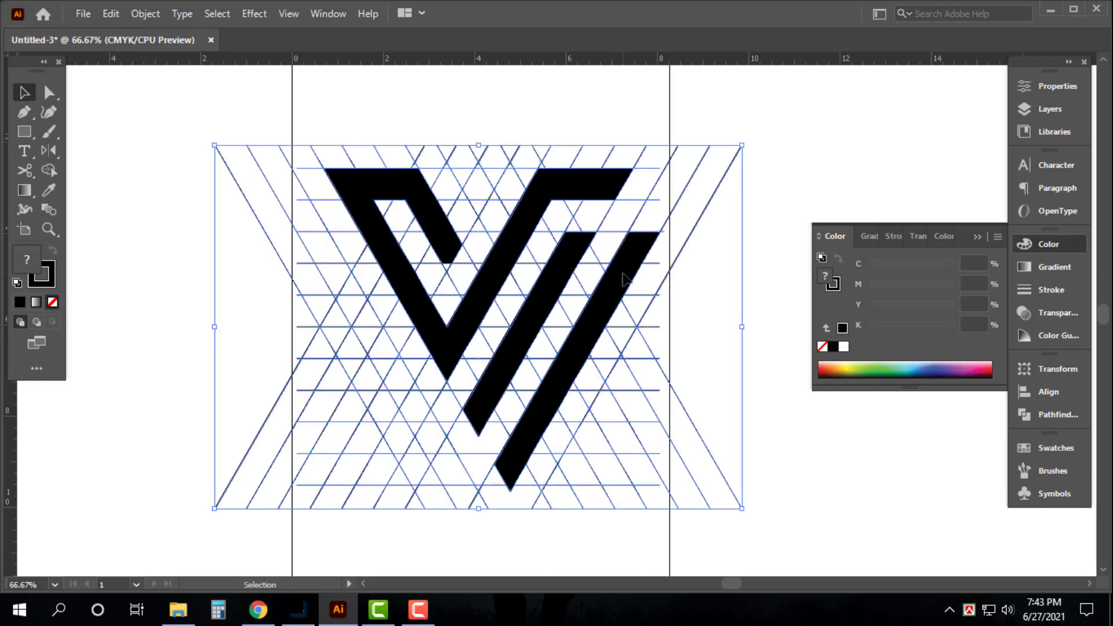
pyautogui.click(649, 257)
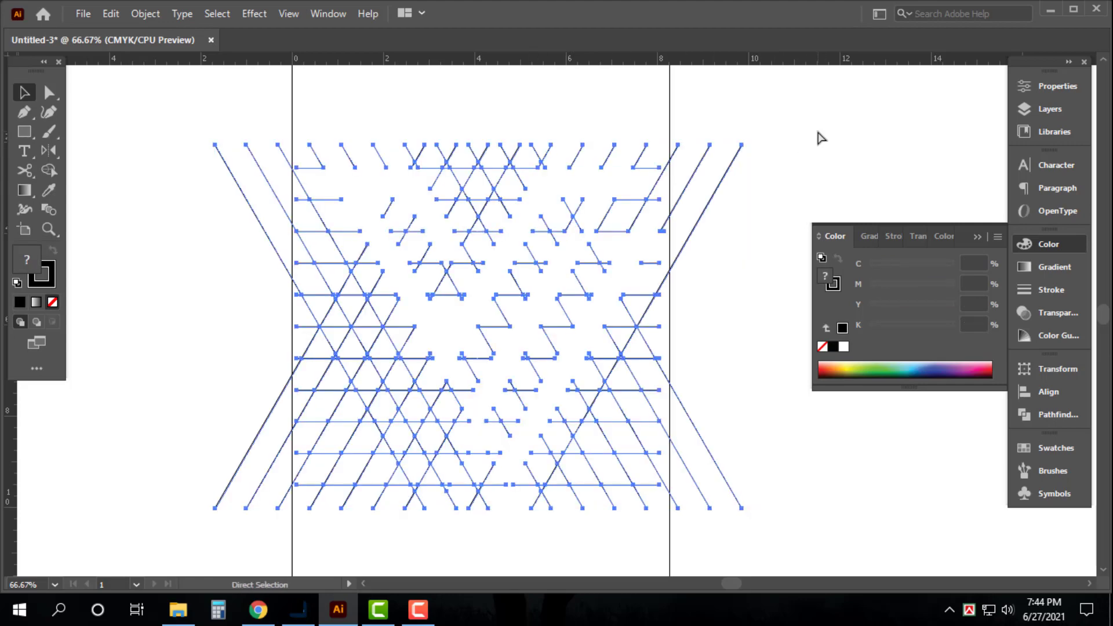
# Step: Merge the V's remaining grid regions into solid shapes and zoom out to the whole page
pyautogui.hotkey('ctrl', 'a')
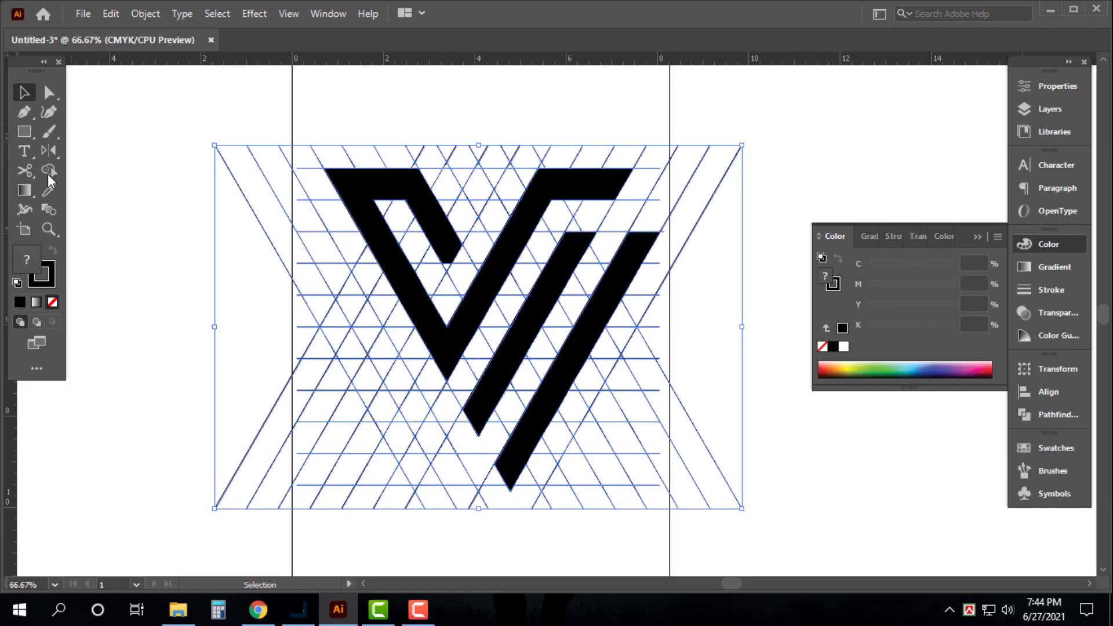
pyautogui.click(49, 170)
pyautogui.scroll(5, 435, 249)
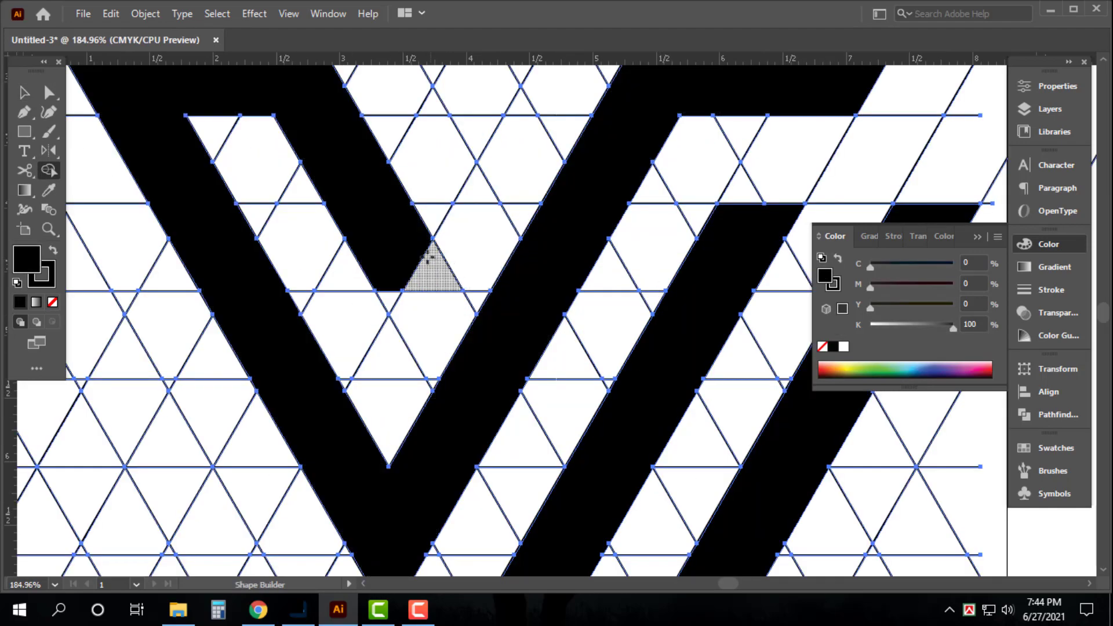
pyautogui.moveTo(388, 284); pyautogui.dragTo(423, 264)
pyautogui.press('v')
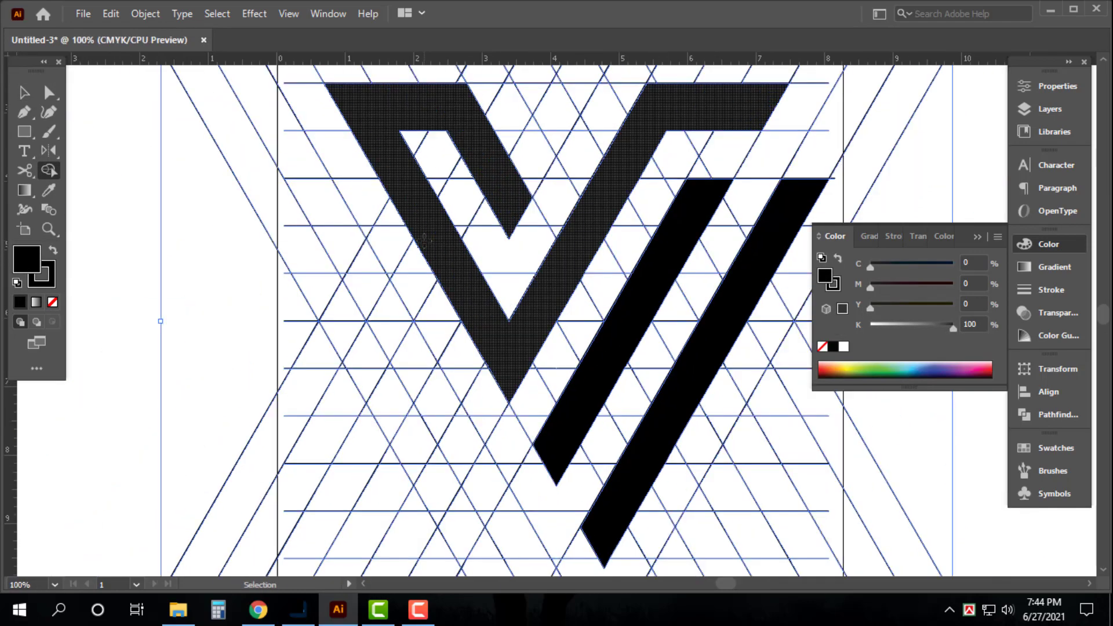
pyautogui.hotkey('ctrl', '-')
pyautogui.hotkey('ctrl', '-')
pyautogui.hotkey('ctrl', '-')
# Step: Select the V and both diagonal bars, leaving the grid lines out
pyautogui.click(556, 234)
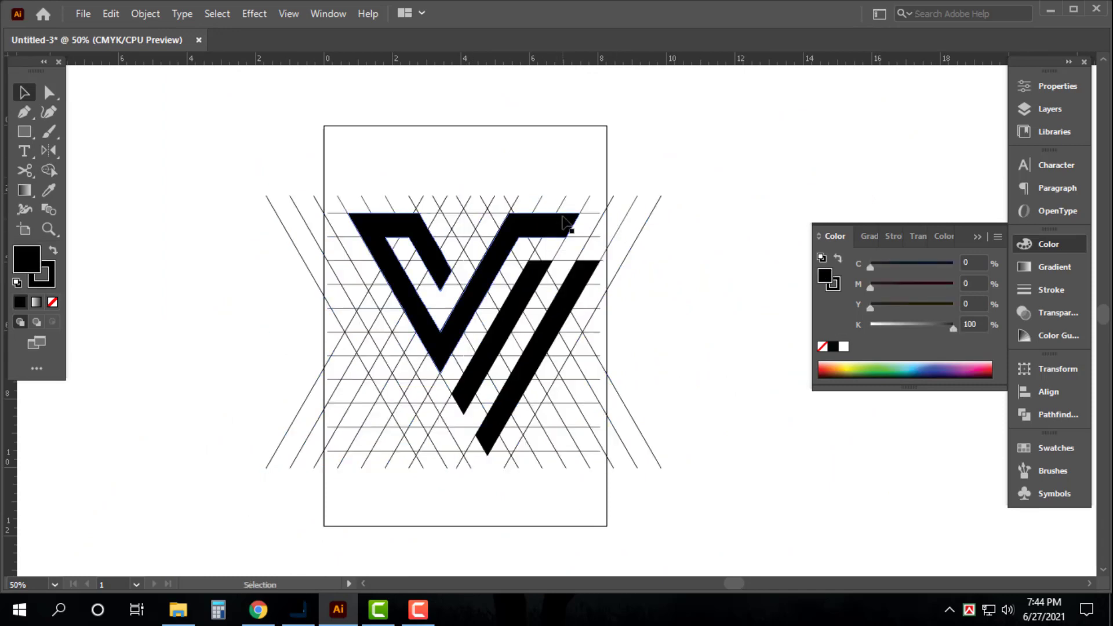
pyautogui.moveTo(563, 223); pyautogui.dragTo(553, 246)
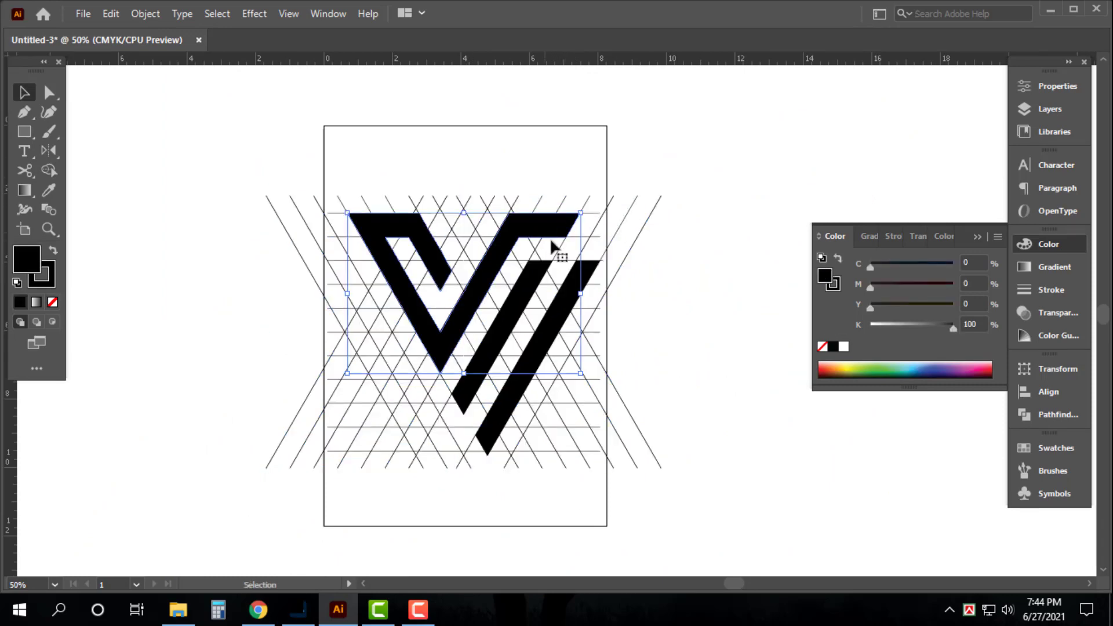
pyautogui.hotkey('alt', 's')
pyautogui.press('m')
pyautogui.press('Return')
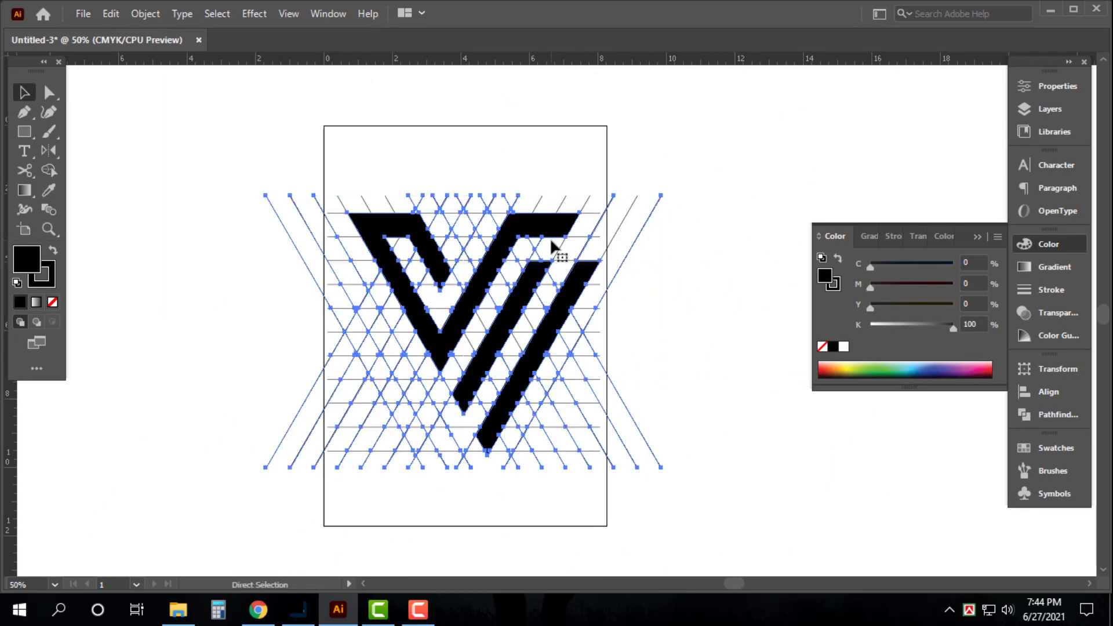
pyautogui.press('v')
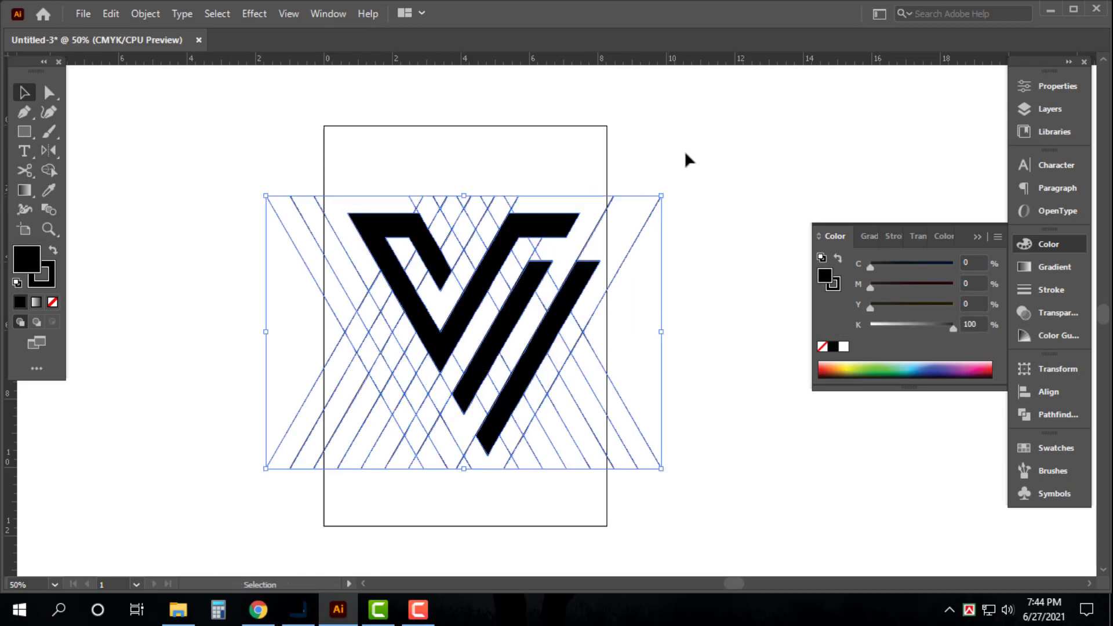
pyautogui.click(687, 160)
pyautogui.click(497, 249)
pyautogui.keyDown('shift'); pyautogui.click(539, 288); pyautogui.keyUp('shift')
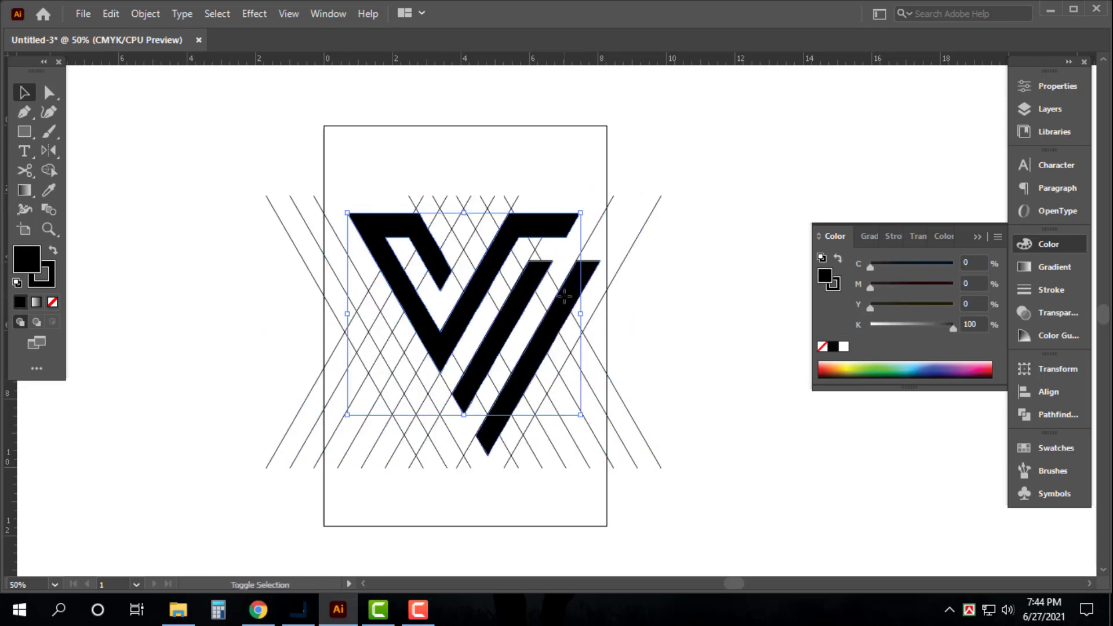
pyautogui.keyDown('shift'); pyautogui.click(564, 295); pyautogui.keyUp('shift')
# Step: Delete all leftover grid lines while keeping the logo, then rescale the V artwork by its bounding box
pyautogui.hotkey('ctrl', 'x')
pyautogui.hotkey('ctrl', 'a')
pyautogui.press('Delete')
pyautogui.hotkey('ctrl', 'f')
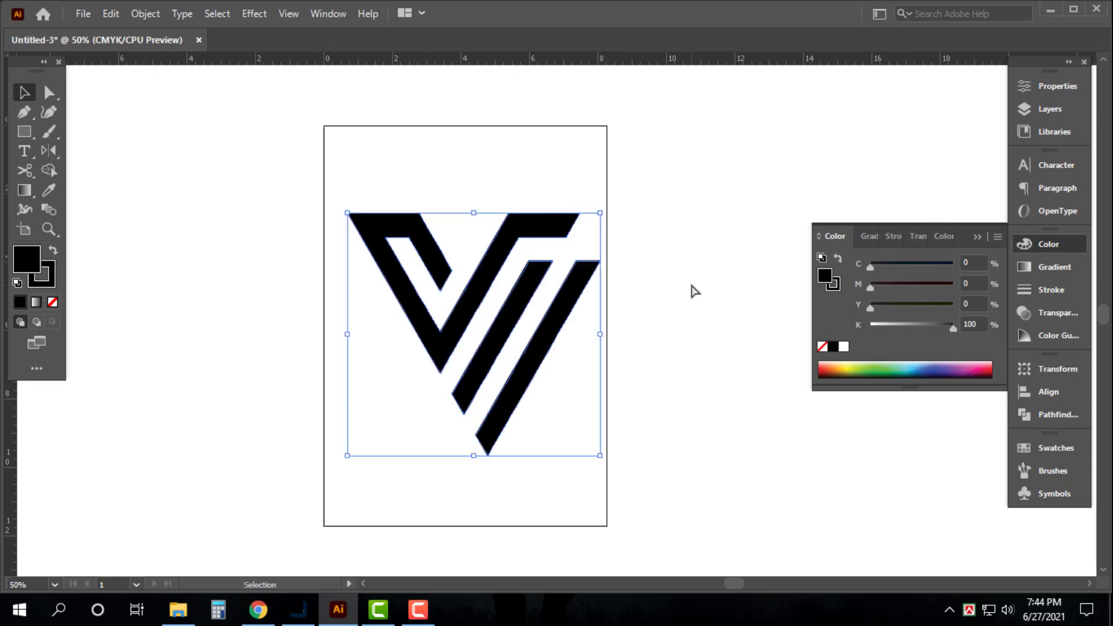
pyautogui.moveTo(244, 159); pyautogui.dragTo(775, 514)
pyautogui.moveTo(700, 353)
pyautogui.mouseDown()
pyautogui.moveTo(587, 354)
pyautogui.moveTo(529, 294)
pyautogui.moveTo(563, 179)
pyautogui.mouseUp()
# Step: Scale the logo down and move it toward the top of the artboard
pyautogui.scroll(3, 599, 350)
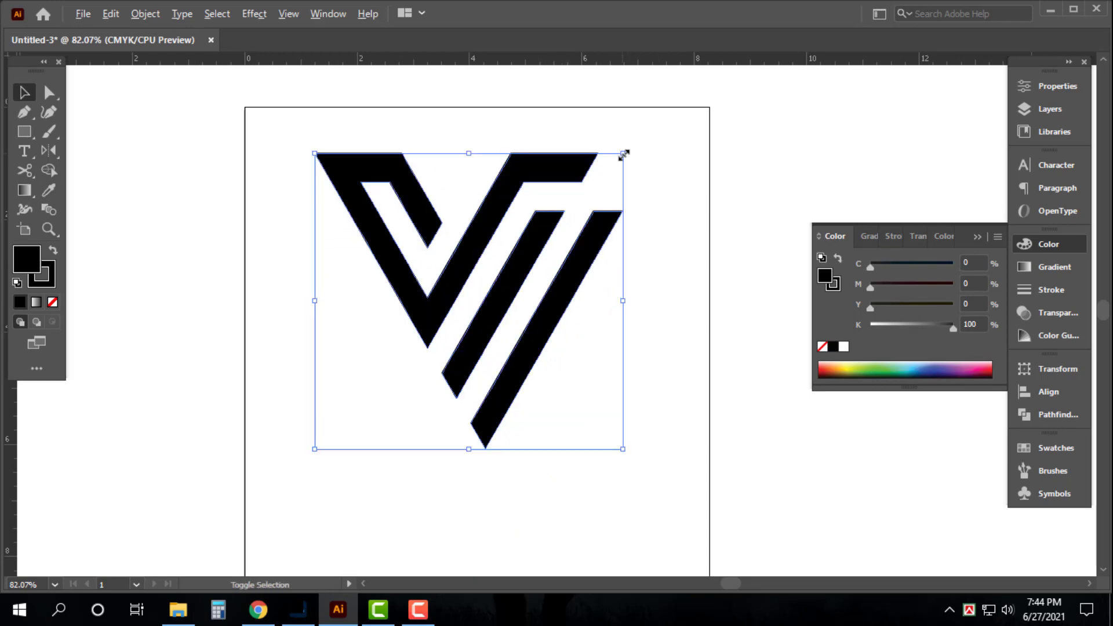
pyautogui.moveTo(624, 155); pyautogui.dragTo(585, 190)
pyautogui.scroll(-2, 600, 281)
pyautogui.click(537, 162)
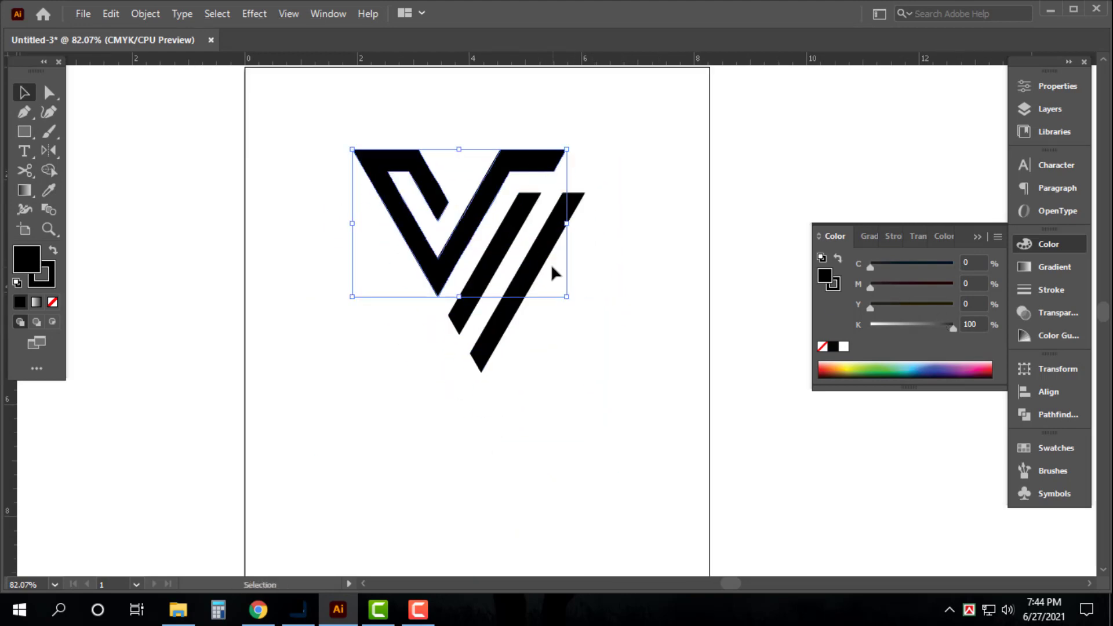
pyautogui.hotkey('ctrl', 'a')
# Step: Set the stroke to None on all of the logo shapes
pyautogui.click(46, 282)
pyautogui.click(52, 302)
pyautogui.click(25, 256)
pyautogui.click(608, 377)
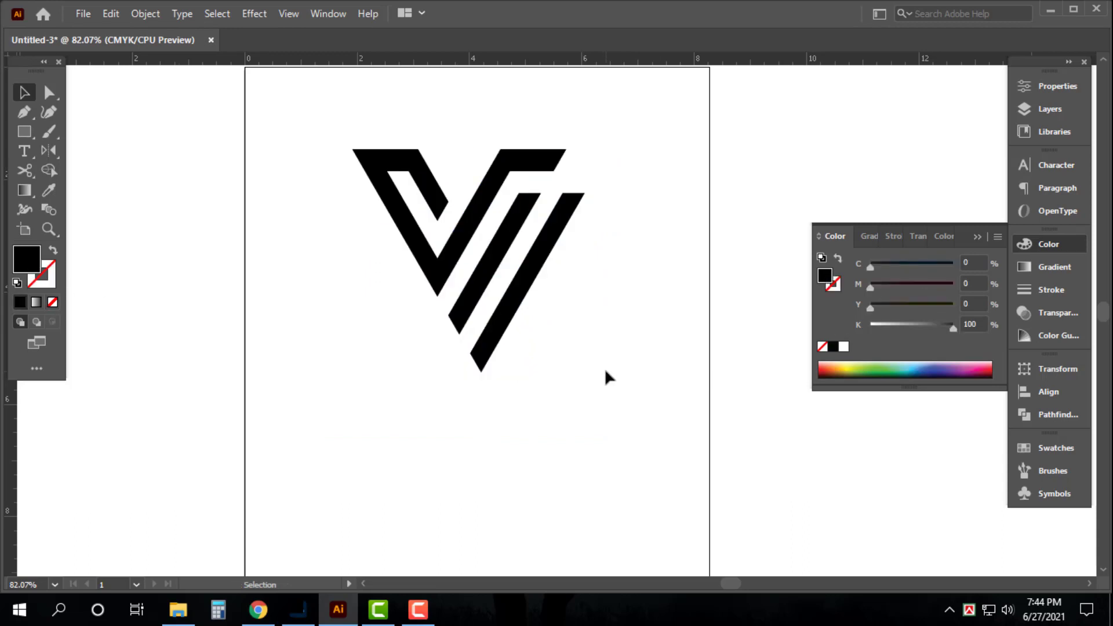
pyautogui.hotkey('ctrl', 'a')
pyautogui.click(639, 246)
# Step: Try a red fill on the V shape
pyautogui.click(400, 208)
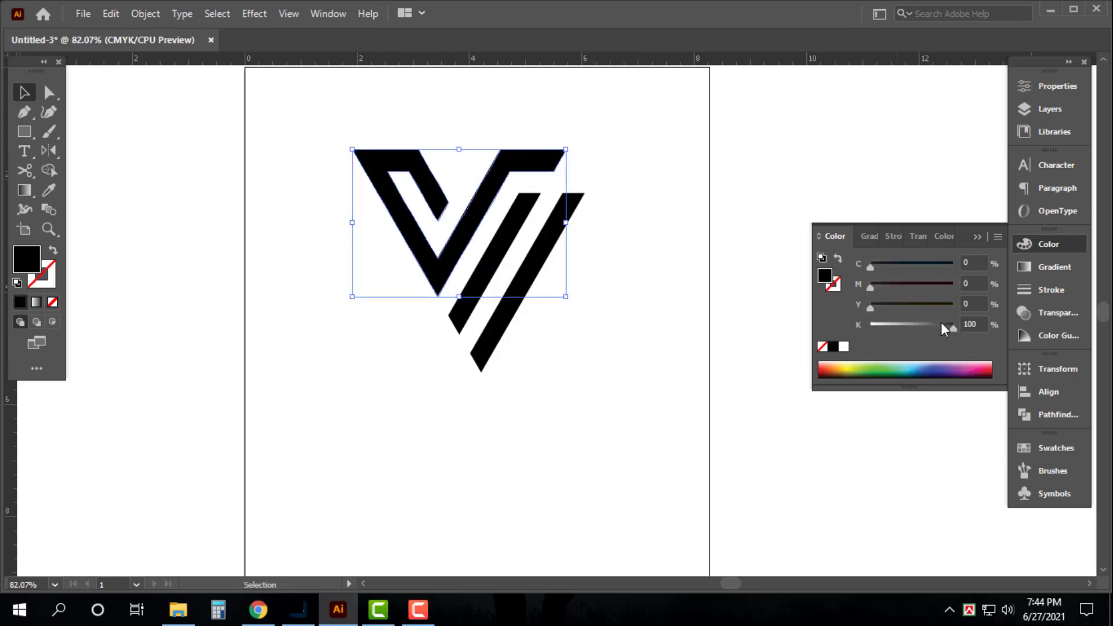
pyautogui.moveTo(943, 326); pyautogui.dragTo(778, 313)
pyautogui.moveTo(929, 284); pyautogui.dragTo(986, 284)
pyautogui.moveTo(930, 307); pyautogui.dragTo(1010, 311)
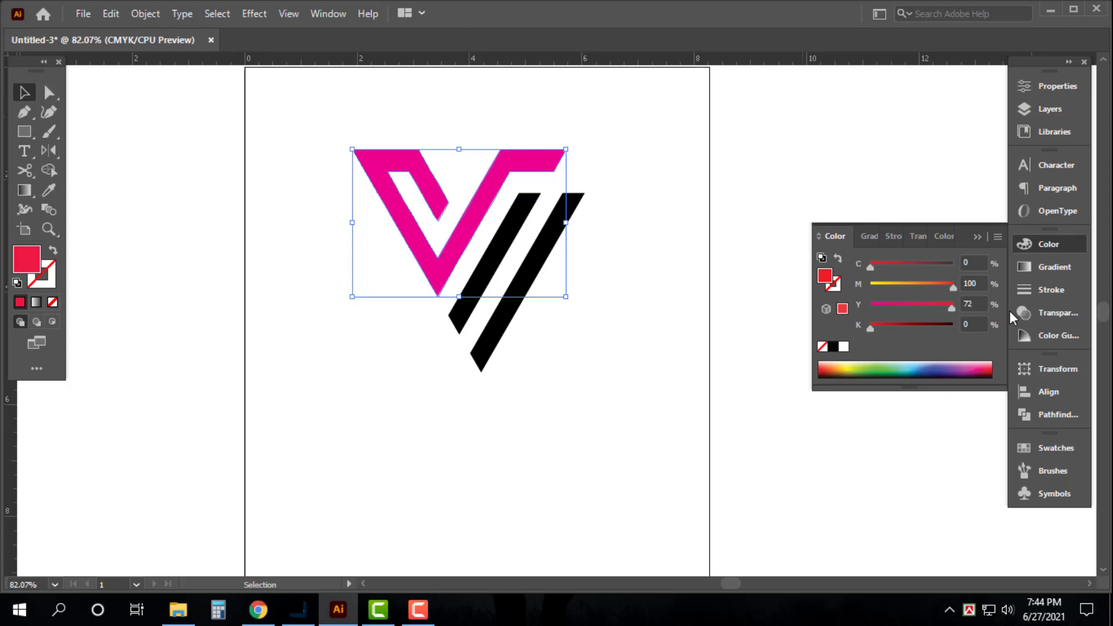
pyautogui.click(629, 258)
# Step: Give the two diagonal stripes an orange fill with colour values 60, 100 and 0
pyautogui.click(555, 229)
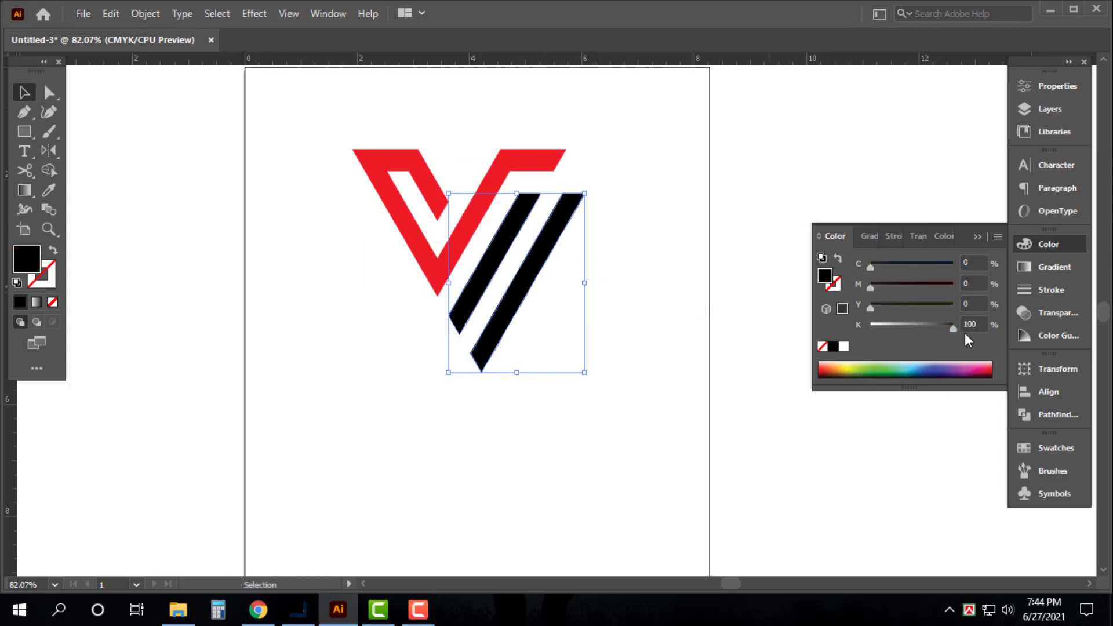
pyautogui.click(551, 167)
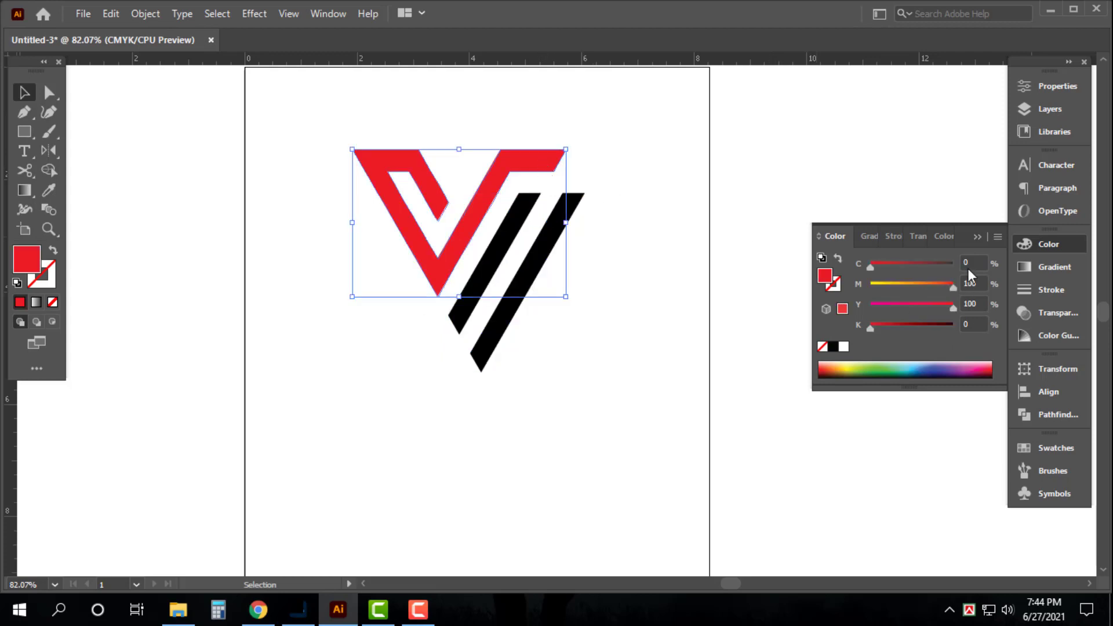
pyautogui.click(516, 243)
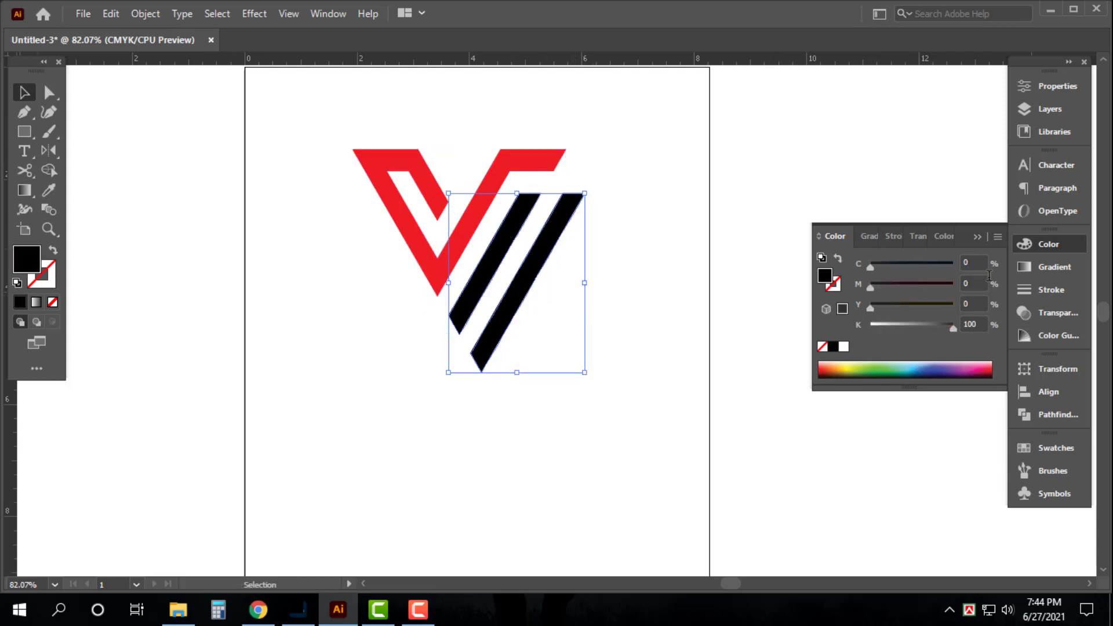
pyautogui.press('Tab')
pyautogui.write('60')
pyautogui.press('Tab')
pyautogui.write('100')
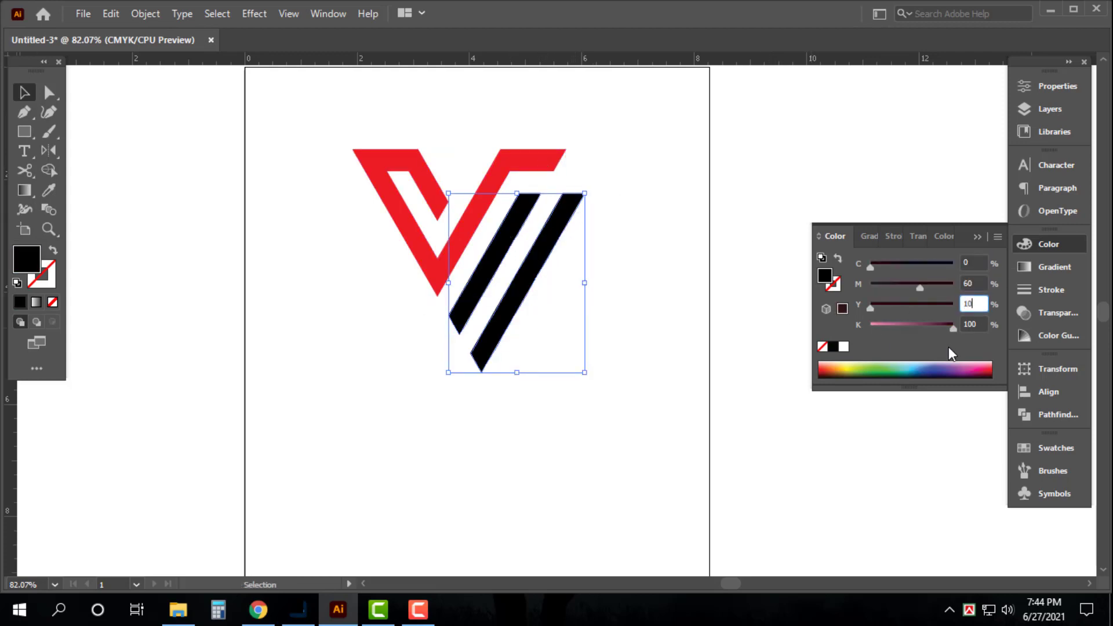
pyautogui.press('Tab')
pyautogui.write('0')
# Step: Select the whole logo and refill it solid black
pyautogui.click(666, 350)
pyautogui.hotkey('ctrl', 'a')
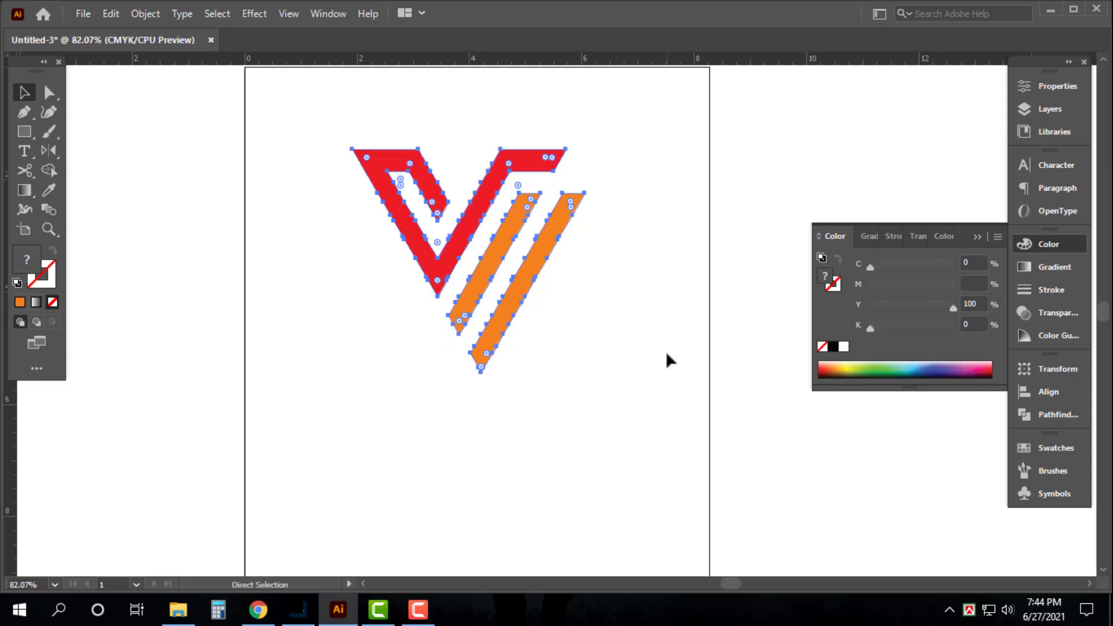
pyautogui.click(833, 347)
# Step: Select both diagonal stripes and set their fill to 80% black
pyautogui.click(595, 194)
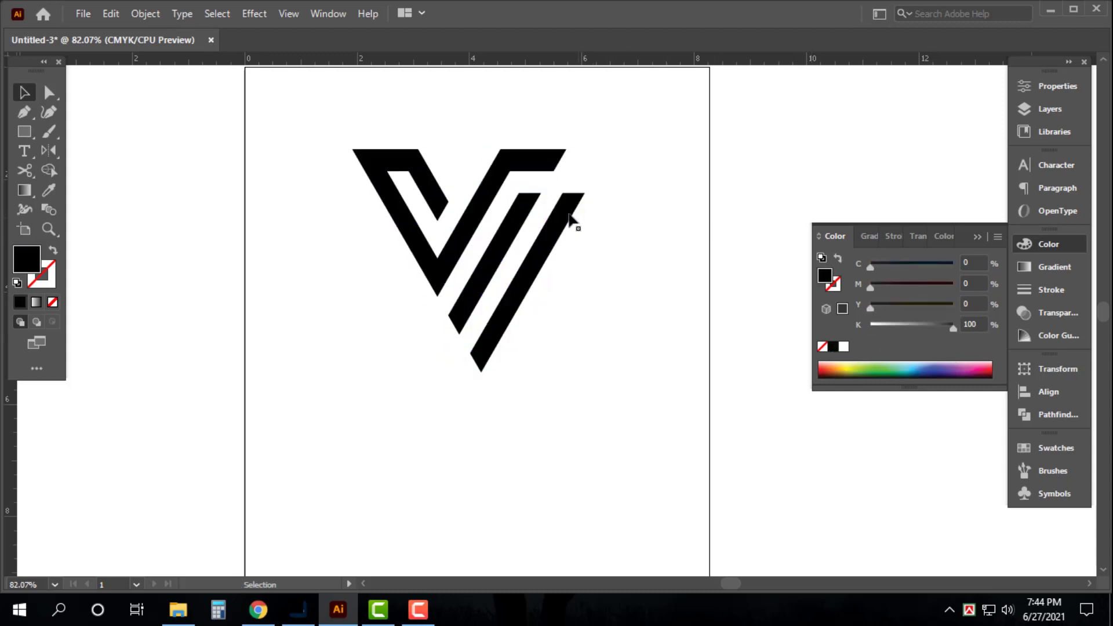
pyautogui.click(573, 209)
pyautogui.click(608, 229)
pyautogui.click(528, 216)
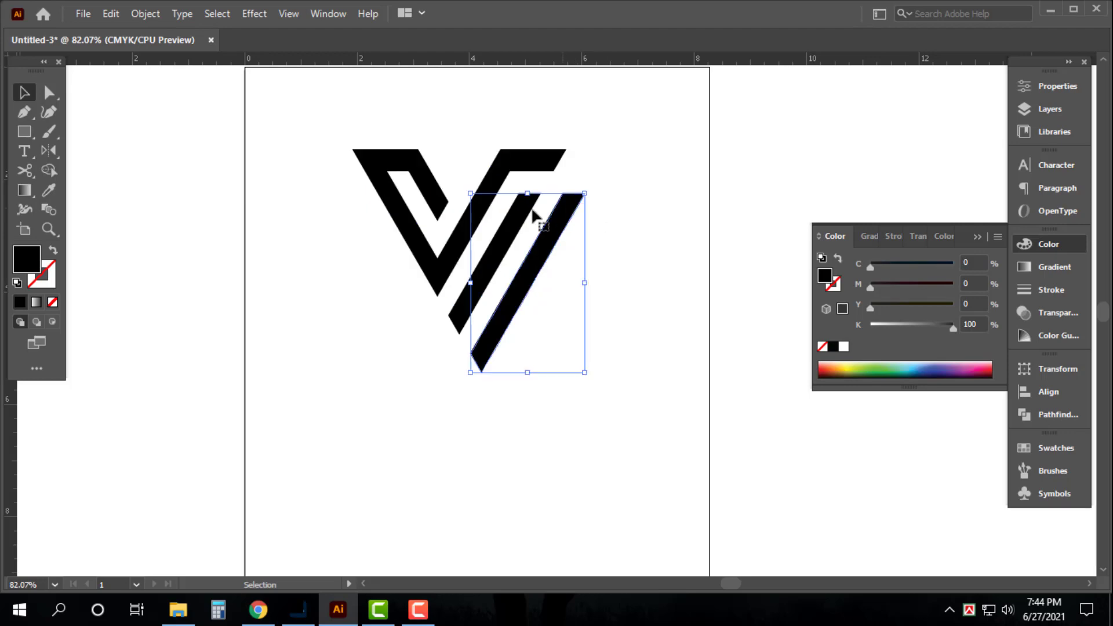
pyautogui.doubleClick(971, 324)
pyautogui.write('60')
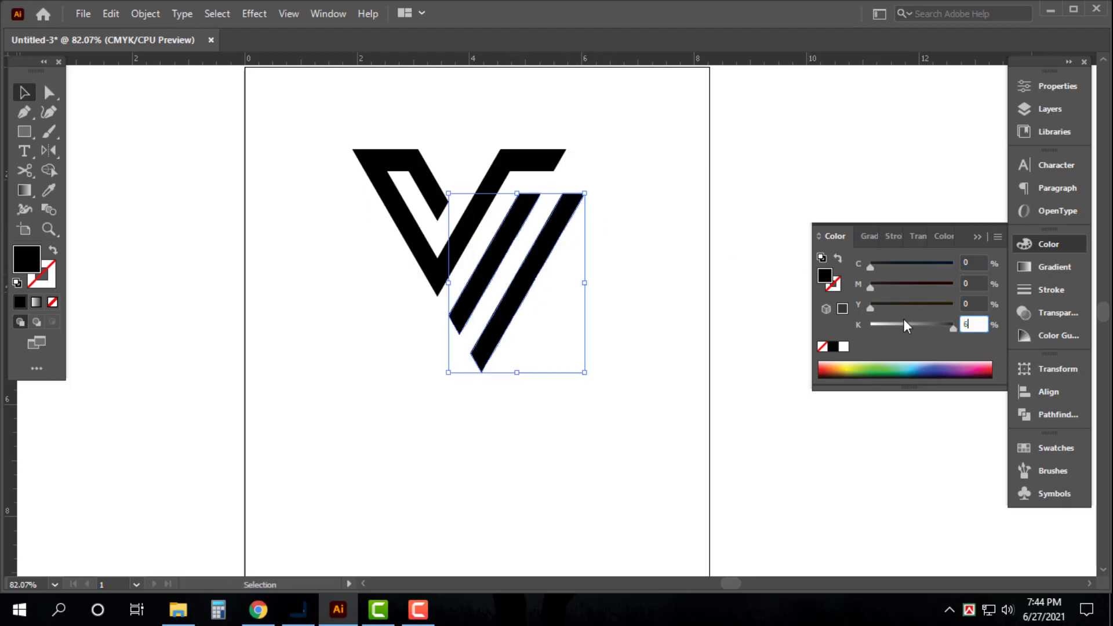
pyautogui.press('Return')
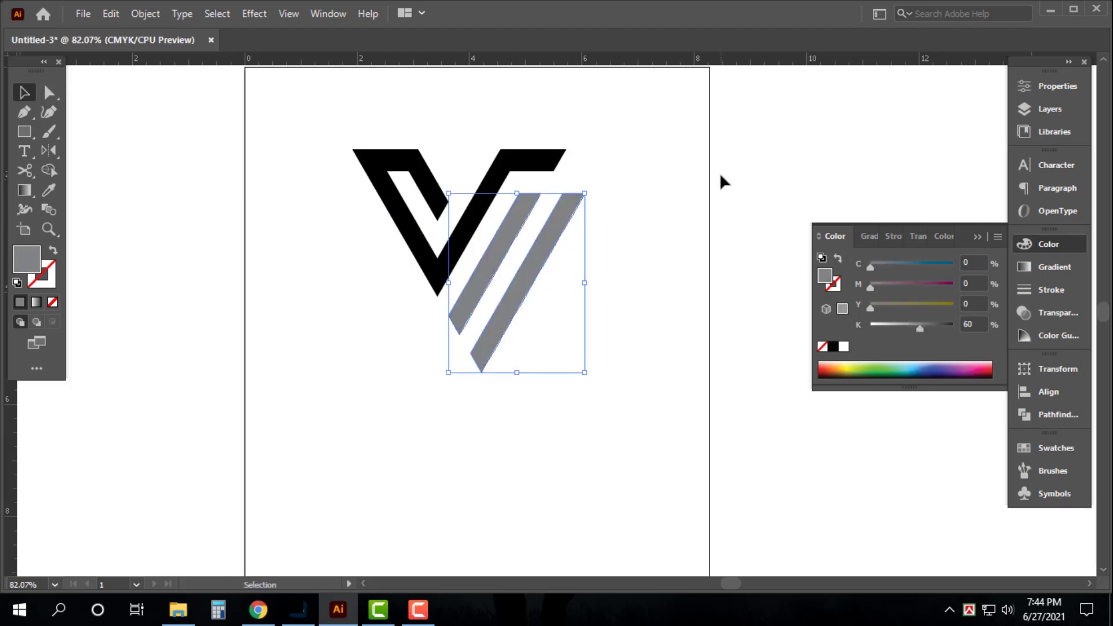
pyautogui.click(973, 325)
pyautogui.write('0')
pyautogui.press('Return')
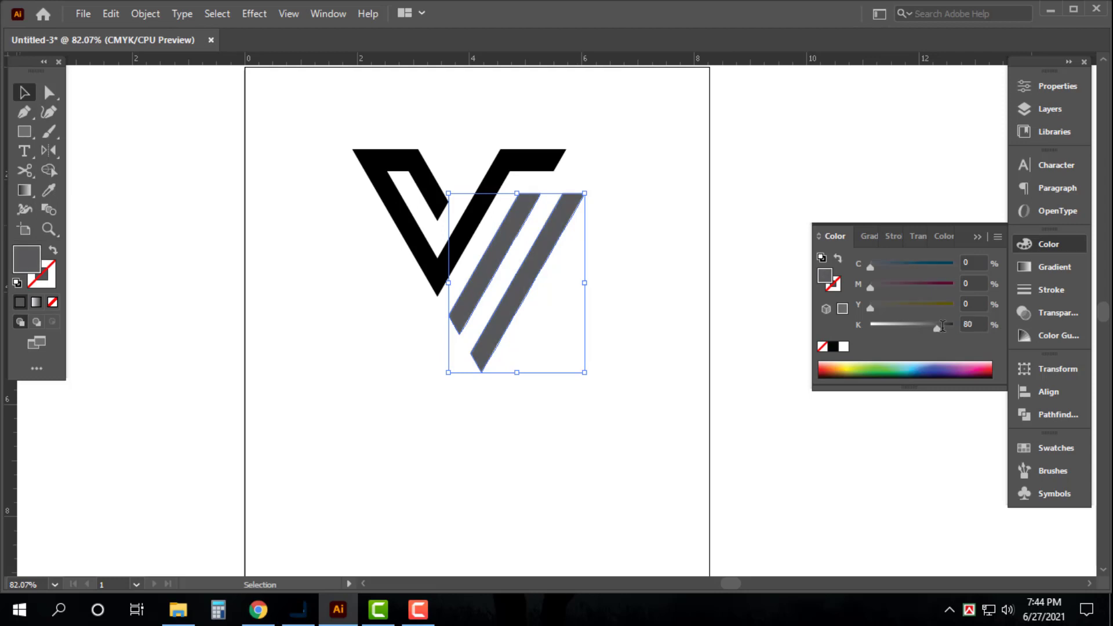
# Step: Give the inner stripe a 90% black fill, then zoom out to the whole artboard
pyautogui.click(669, 244)
pyautogui.click(571, 220)
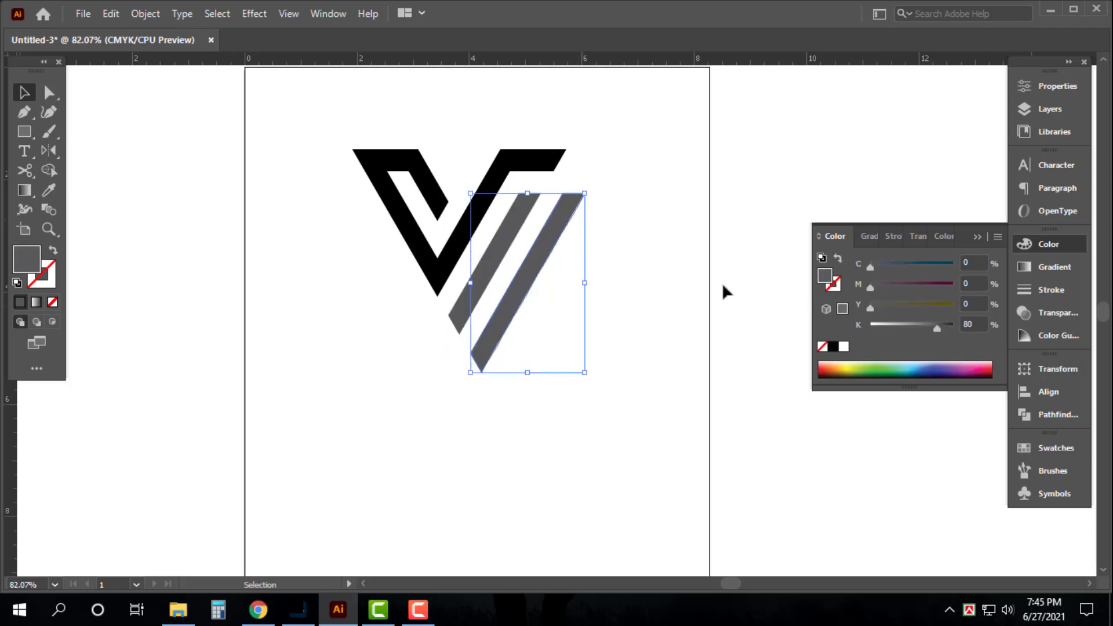
pyautogui.click(973, 324)
pyautogui.write('90')
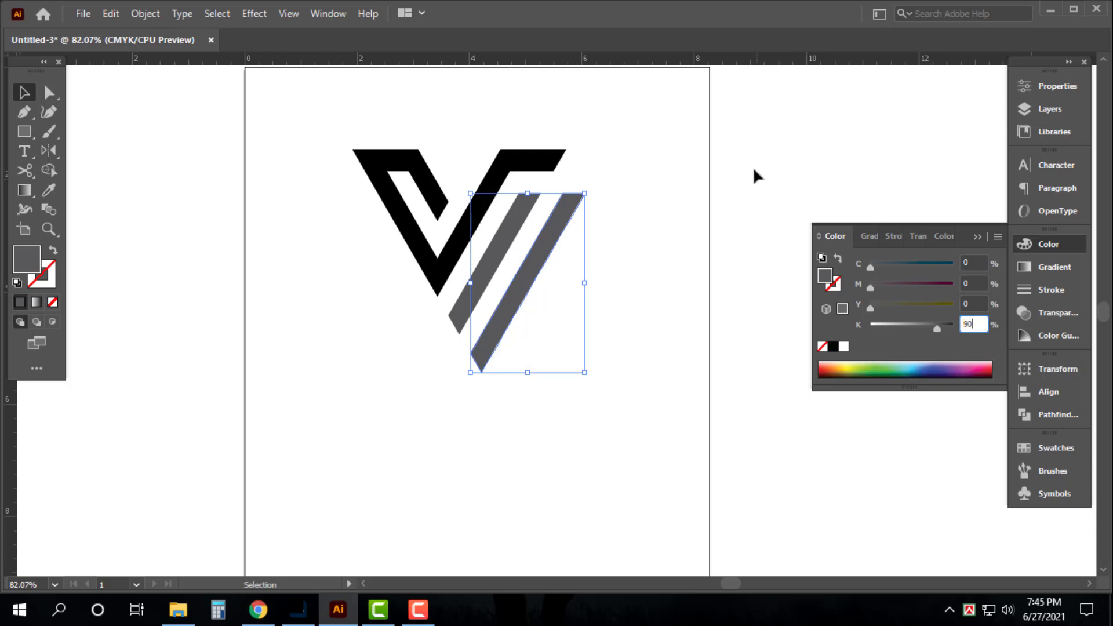
pyautogui.click(558, 200)
pyautogui.click(510, 232)
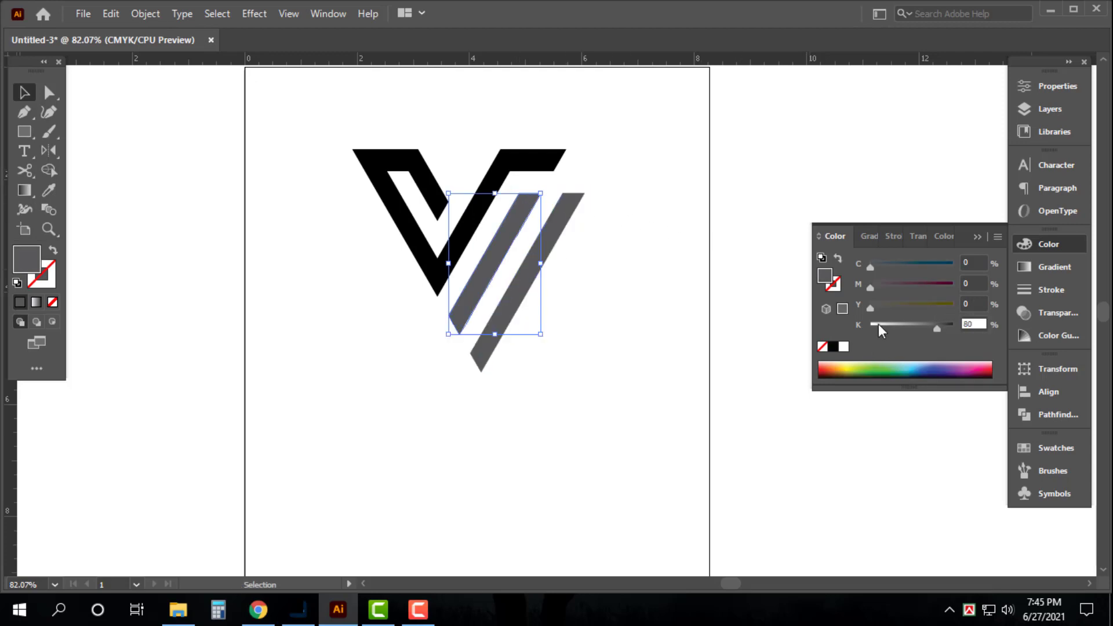
pyautogui.write('90')
pyautogui.press('Return')
pyautogui.click(706, 418)
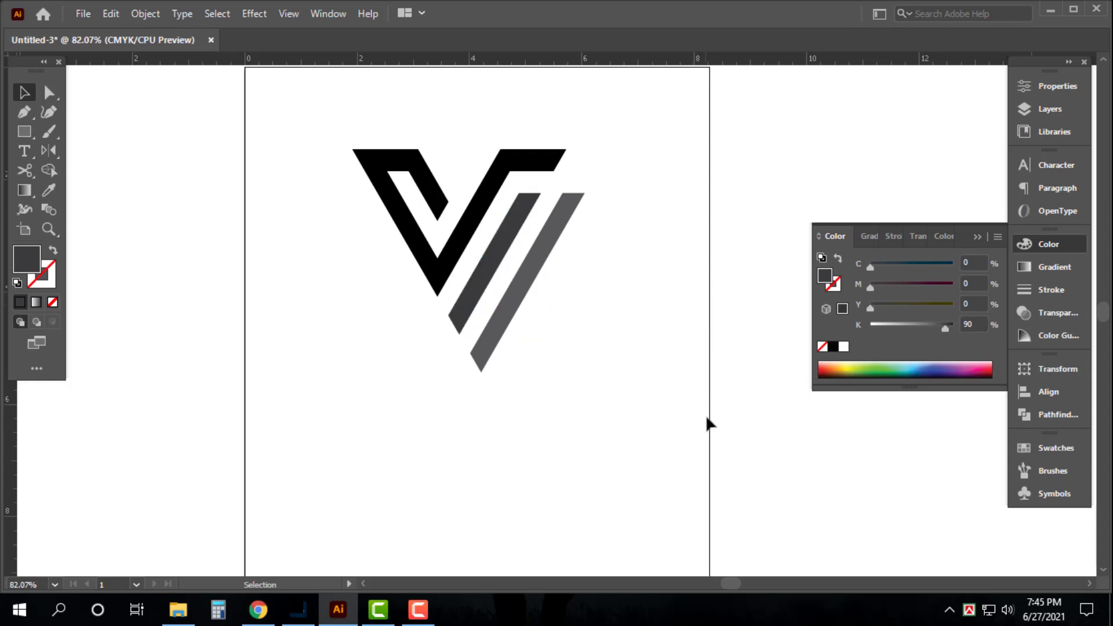
pyautogui.hotkey('ctrl', '-')
pyautogui.hotkey('ctrl', '-')
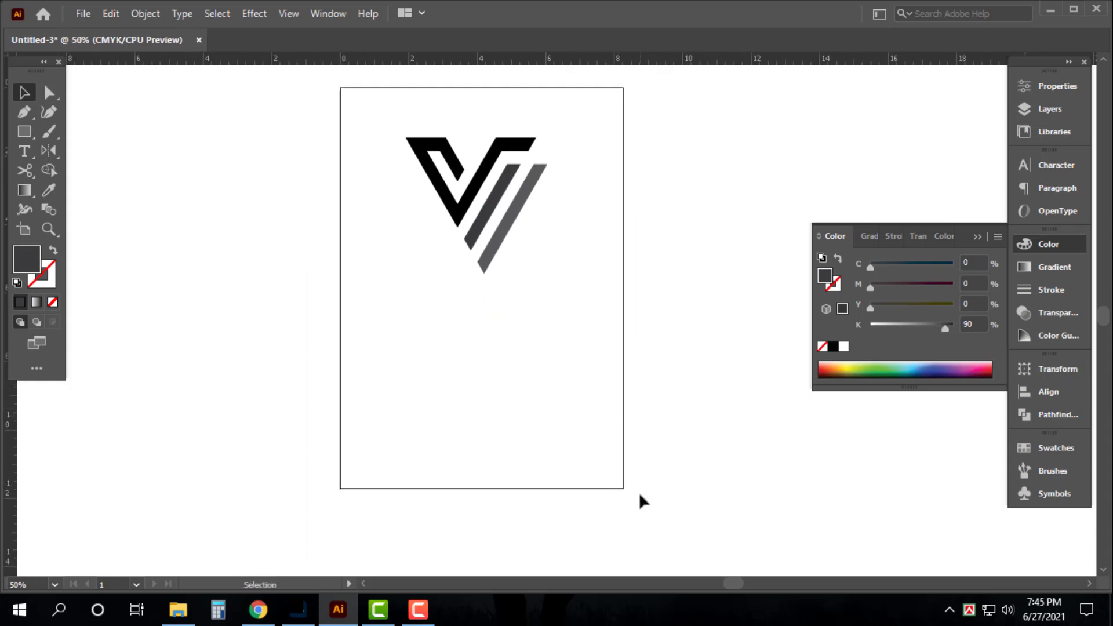
# Step: Draw a rectangle over the artboard's lower half and move the V logo higher
pyautogui.press('m')
pyautogui.moveTo(623, 489); pyautogui.dragTo(338, 302)
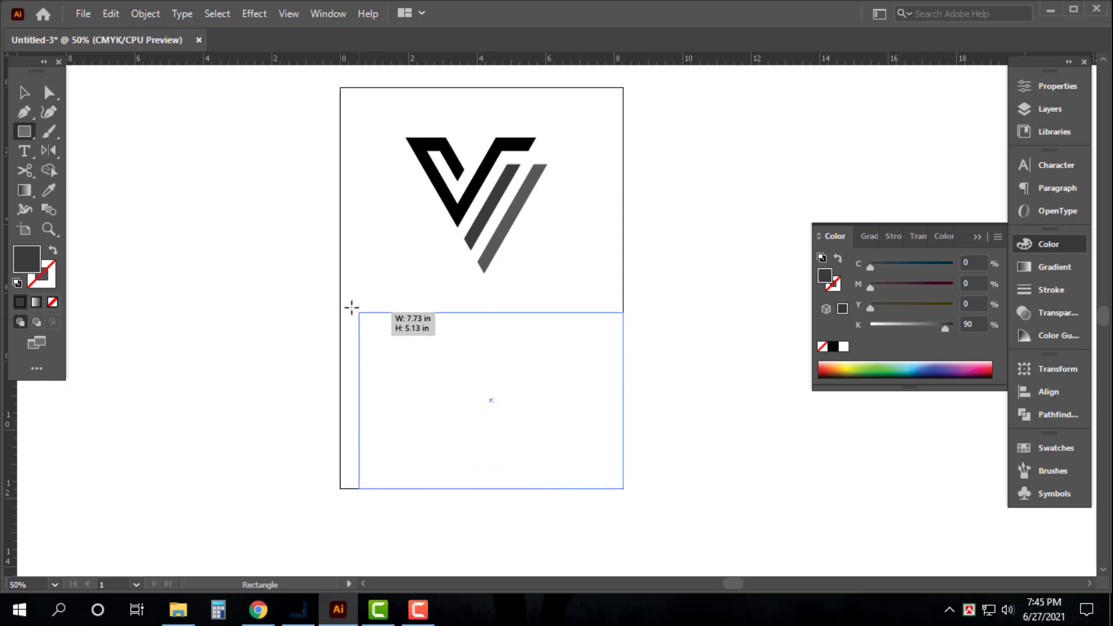
pyautogui.press('v')
pyautogui.click(553, 227)
pyautogui.moveTo(402, 224); pyautogui.dragTo(495, 242)
pyautogui.moveTo(539, 192); pyautogui.dragTo(539, 190)
pyautogui.click(578, 403)
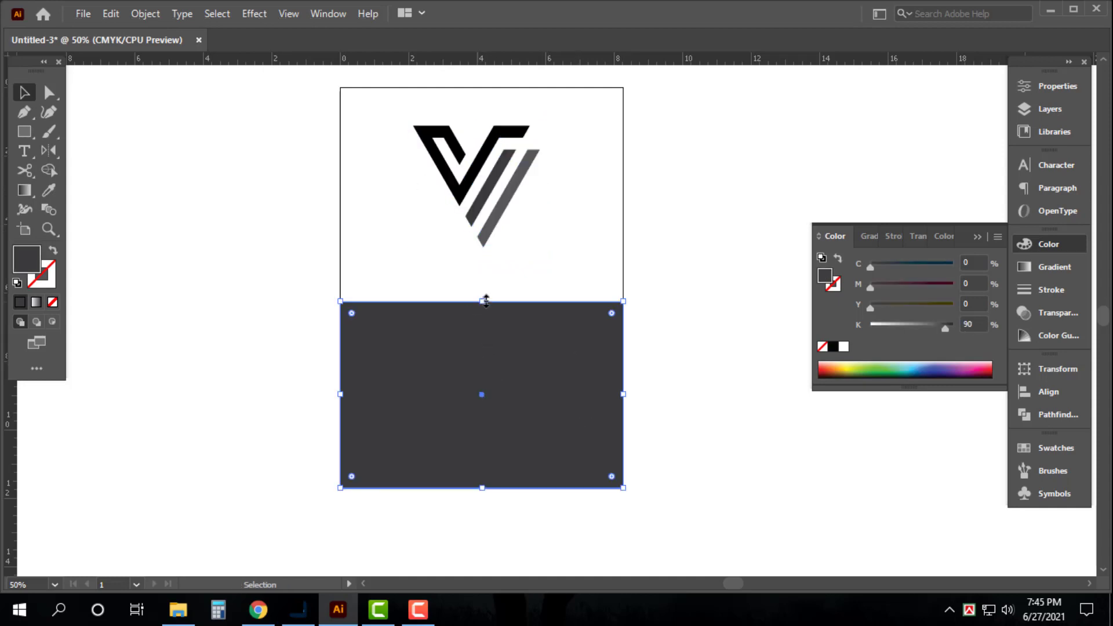
pyautogui.moveTo(486, 301); pyautogui.dragTo(485, 287)
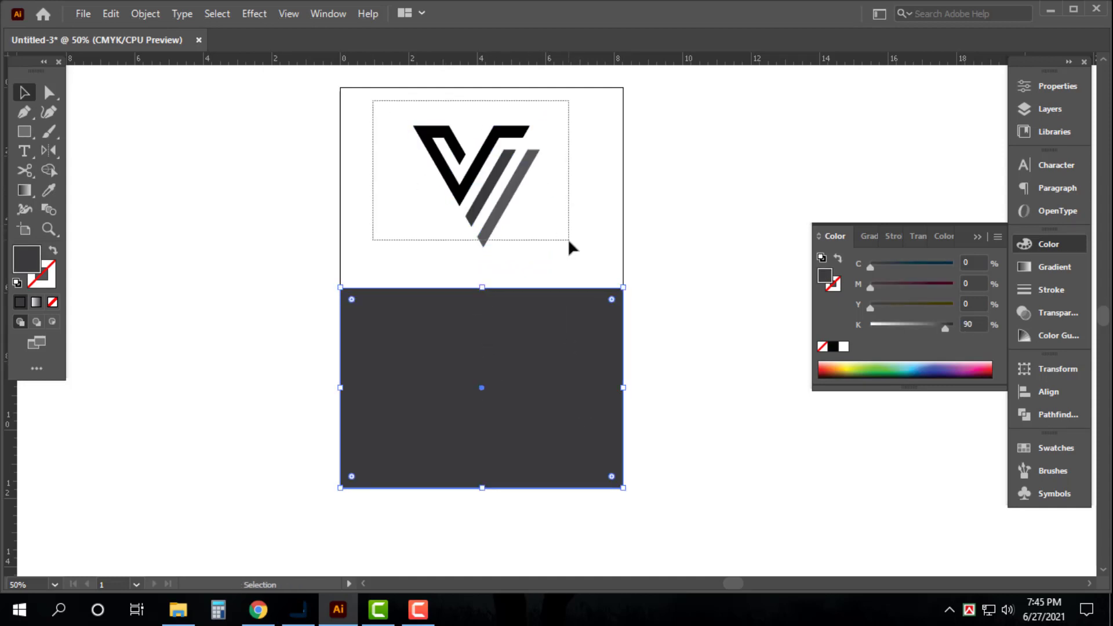
# Step: Place a white copy of the logo on the rectangle and fill the rectangle solid black
pyautogui.moveTo(536, 185); pyautogui.dragTo(542, 396)
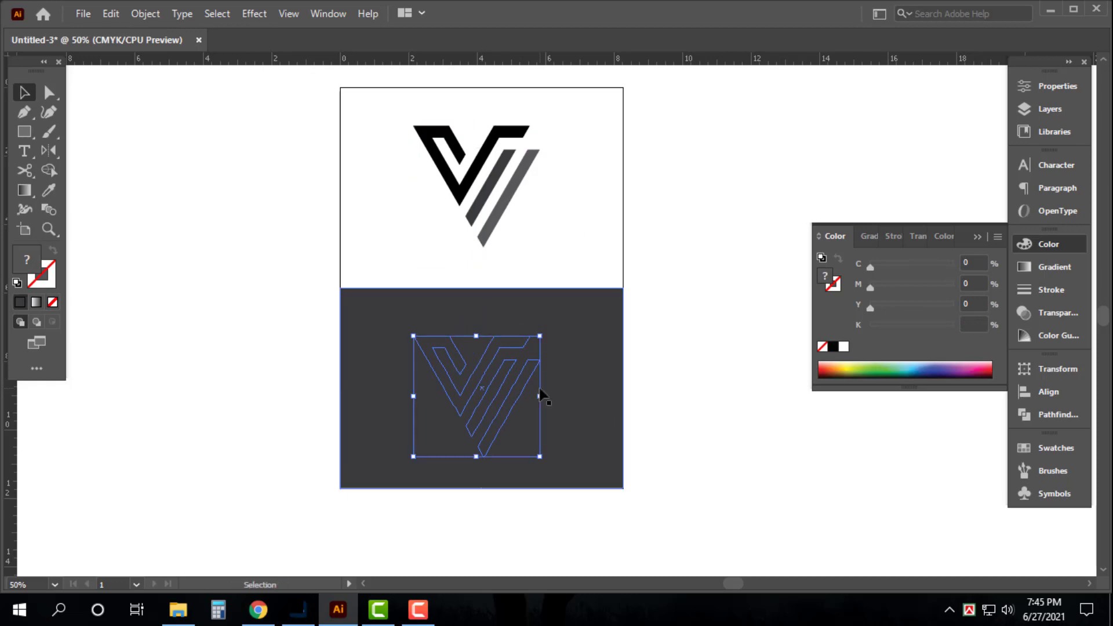
pyautogui.click(843, 346)
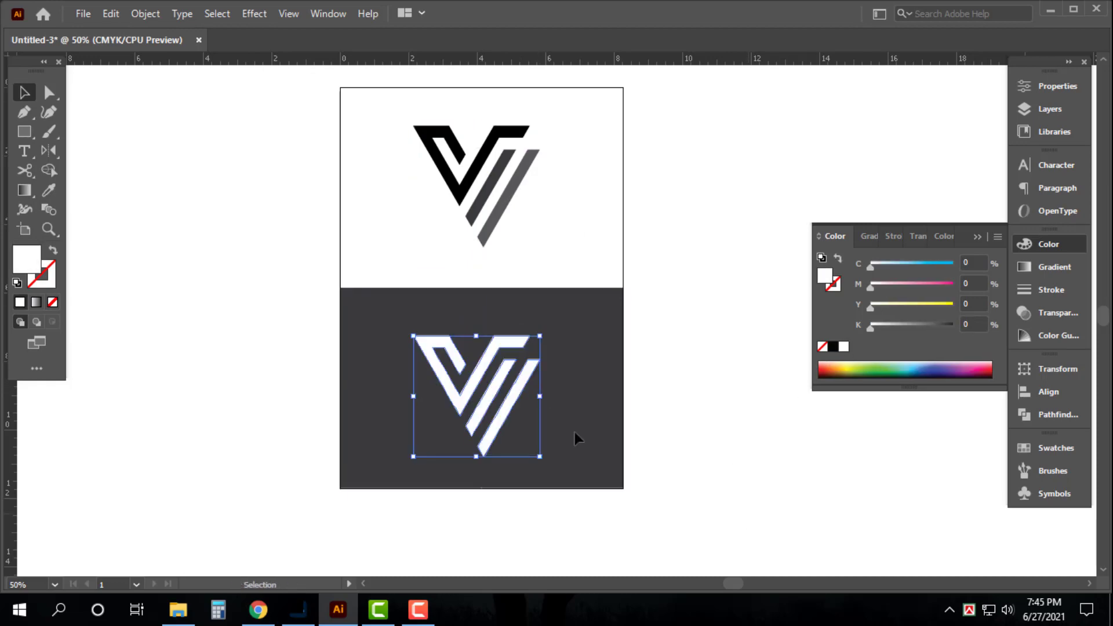
pyautogui.click(575, 433)
pyautogui.click(833, 347)
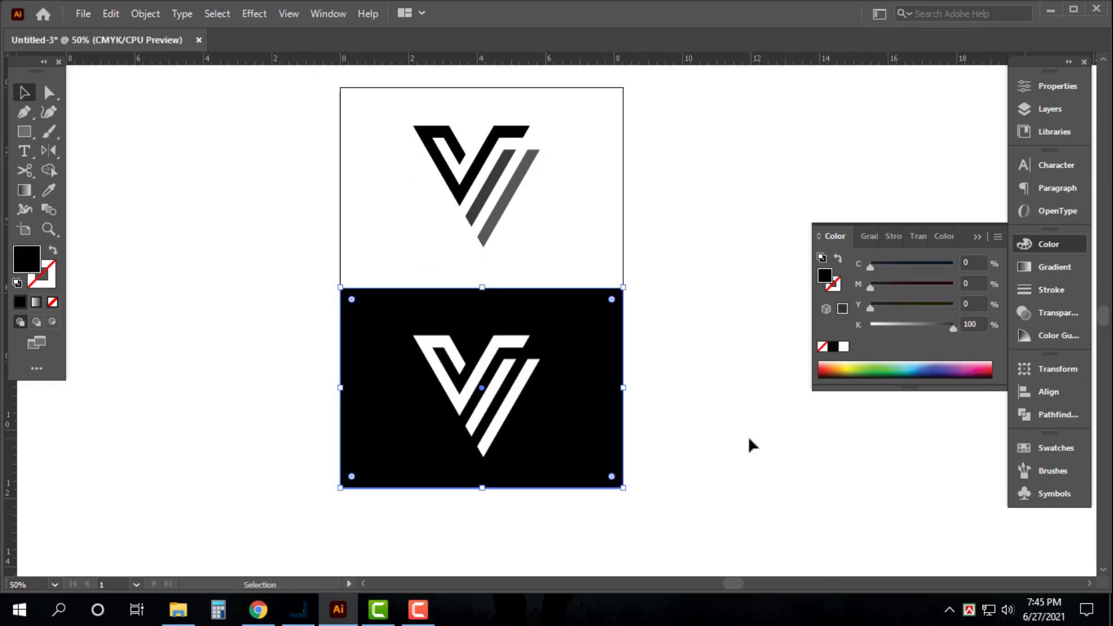
pyautogui.click(748, 436)
pyautogui.scroll(1, 722, 470)
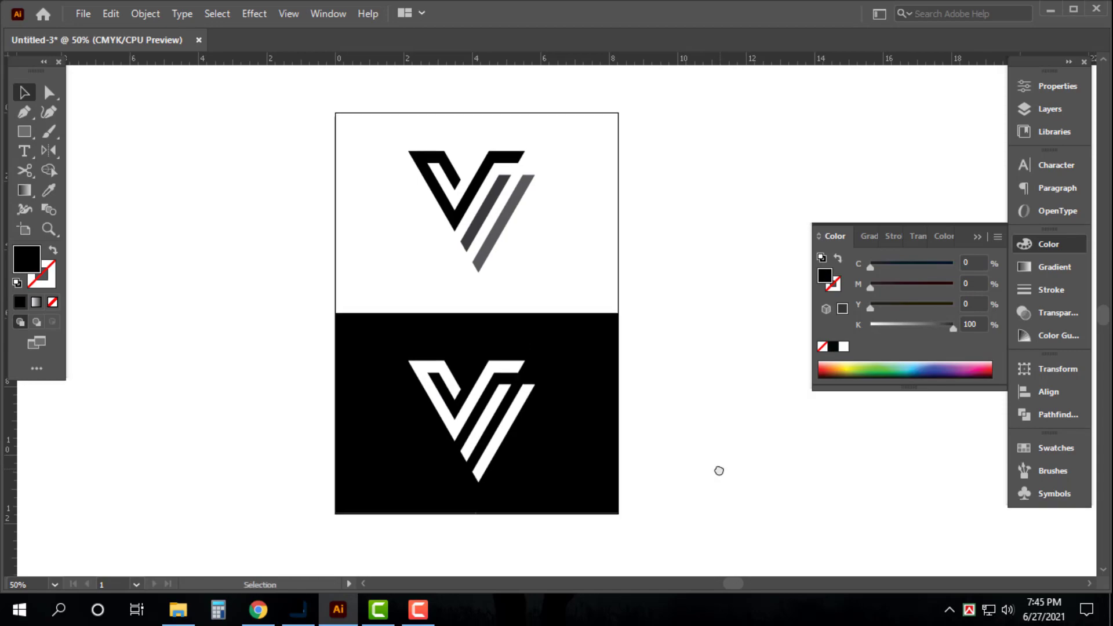